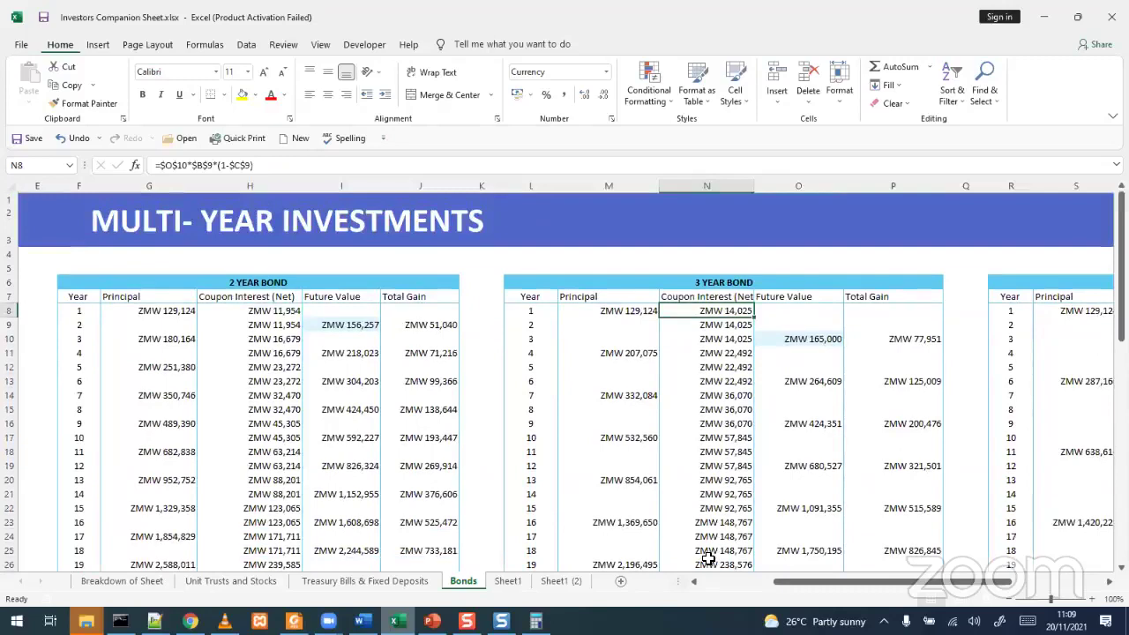
scroll(756, 546, left, 3)
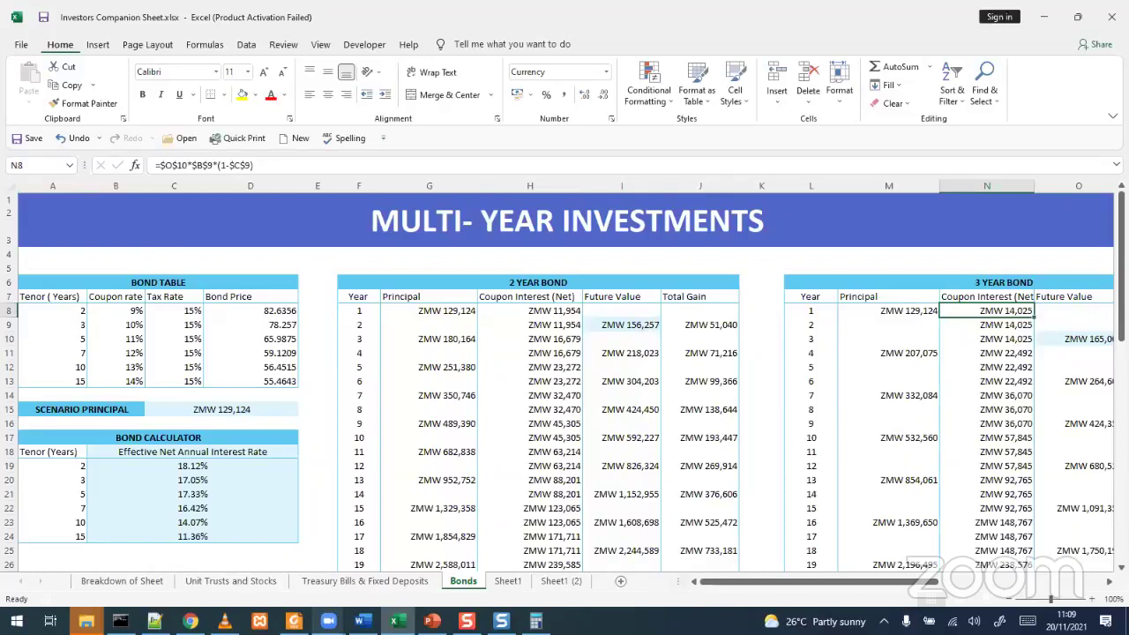
click(328, 621)
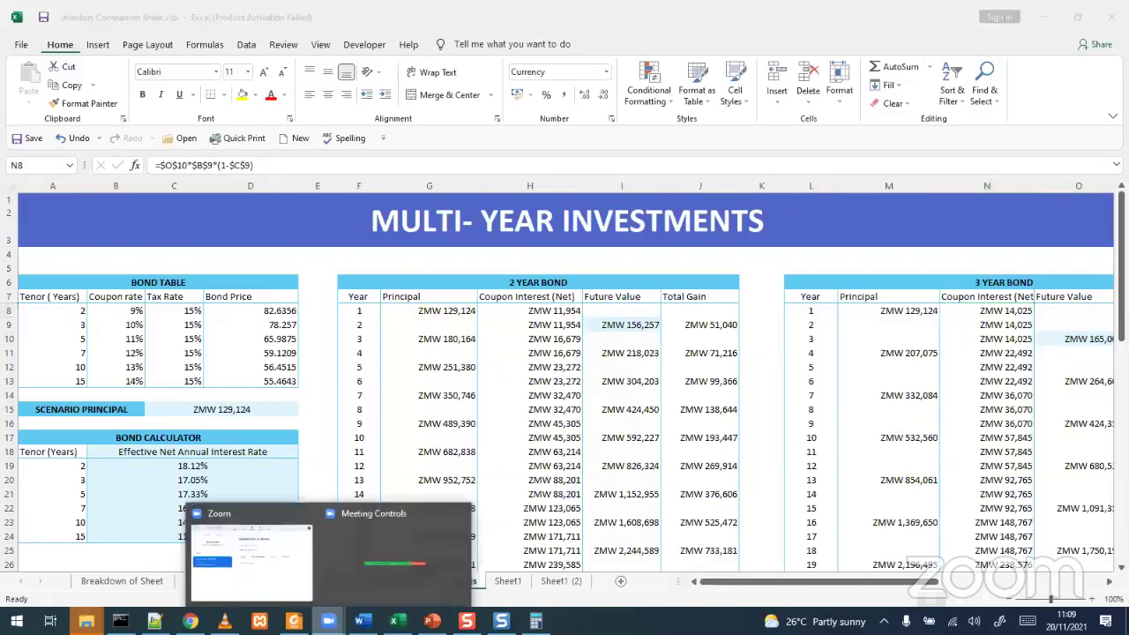
click(378, 563)
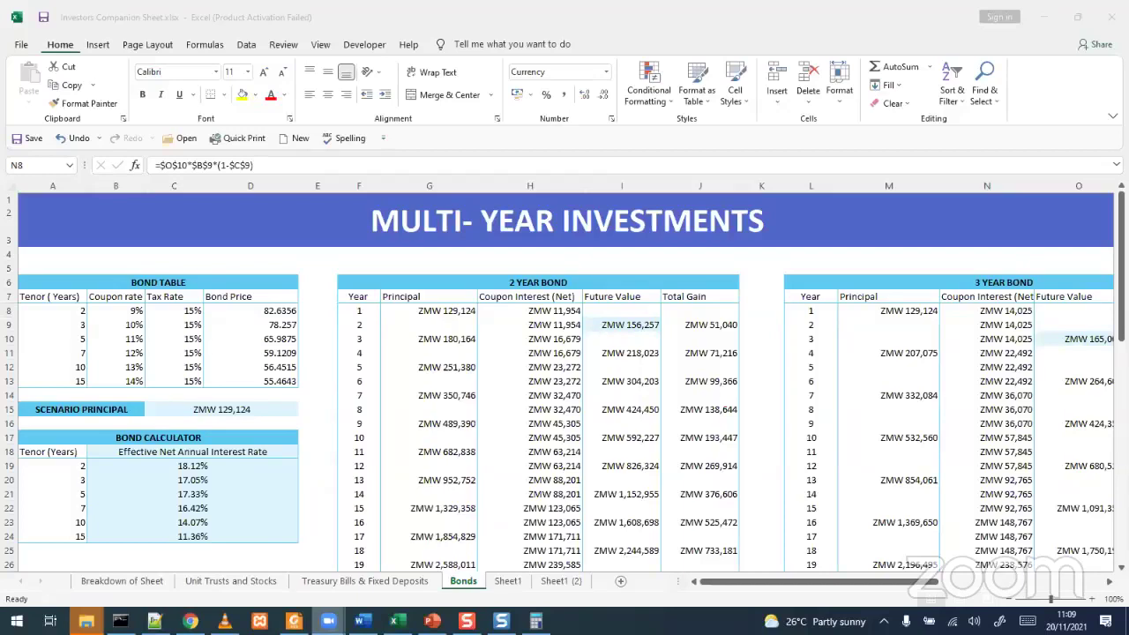
mouse_move(536, 621)
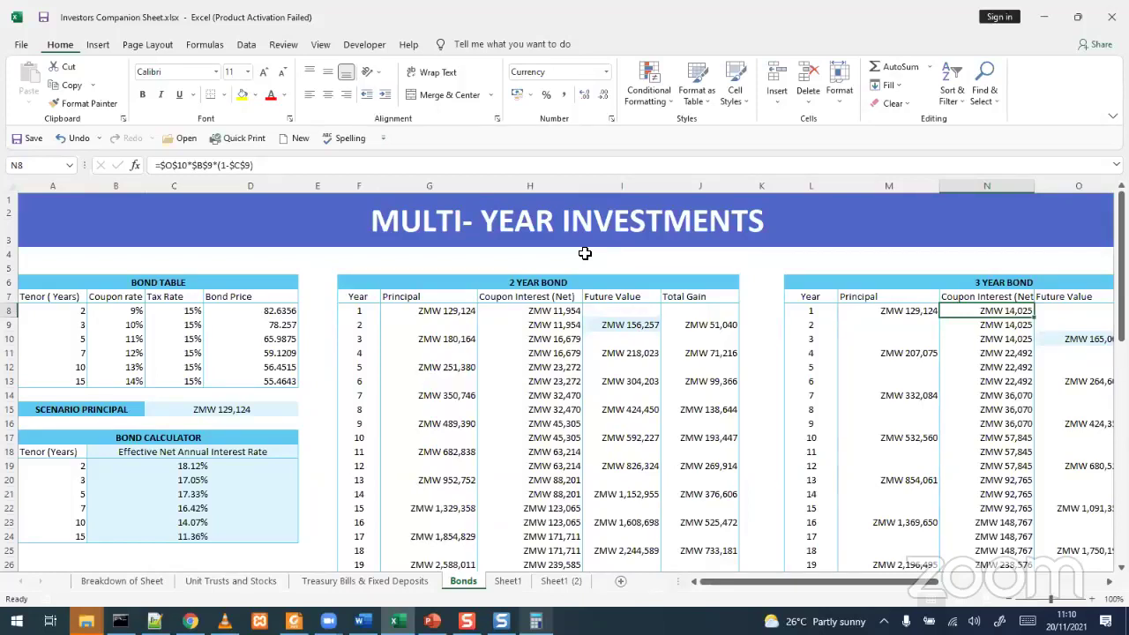
click(265, 410)
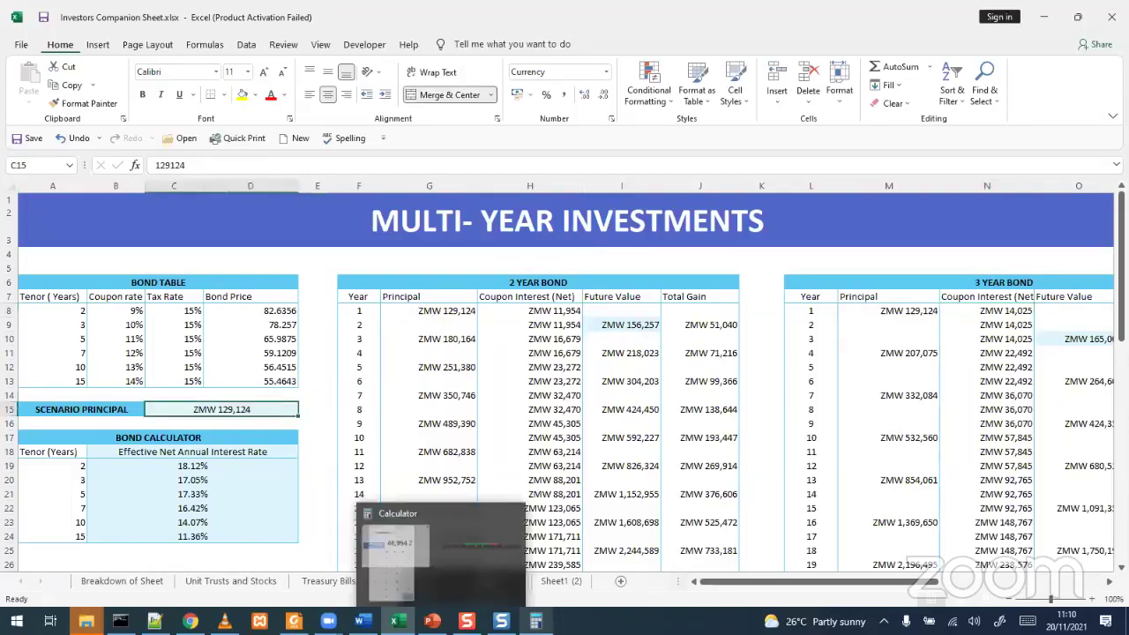
scroll(615, 401, down, 4)
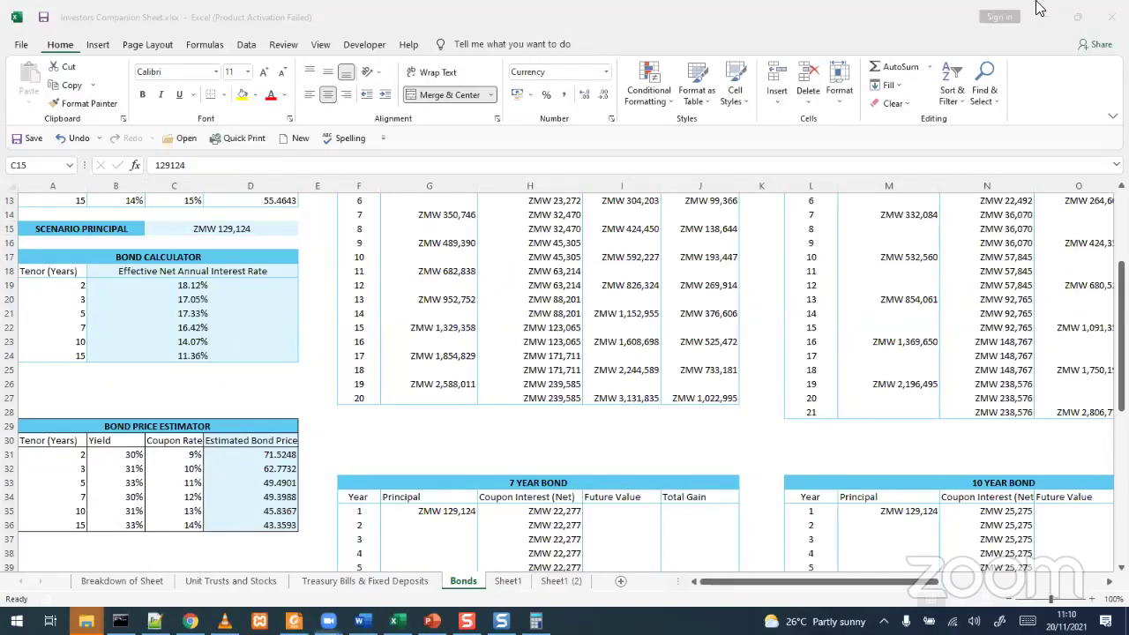
Look over the Unit Trusts and Stocks and the Treasury Bills & Fixed Deposits sheets, and return to the Bonds sheet
click(467, 581)
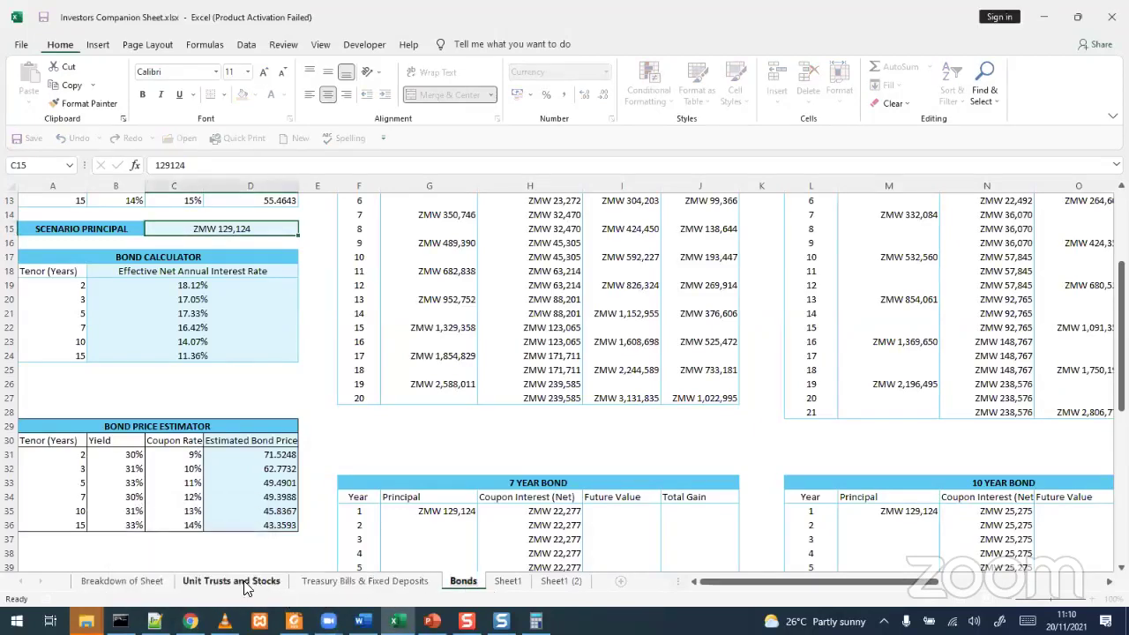
click(258, 586)
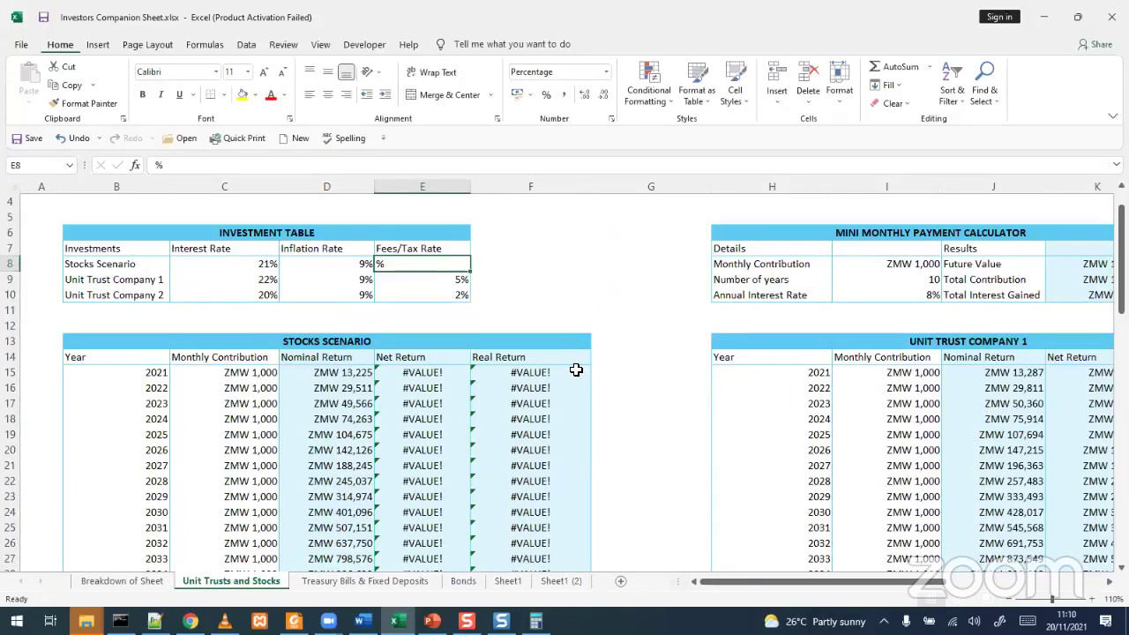
click(339, 584)
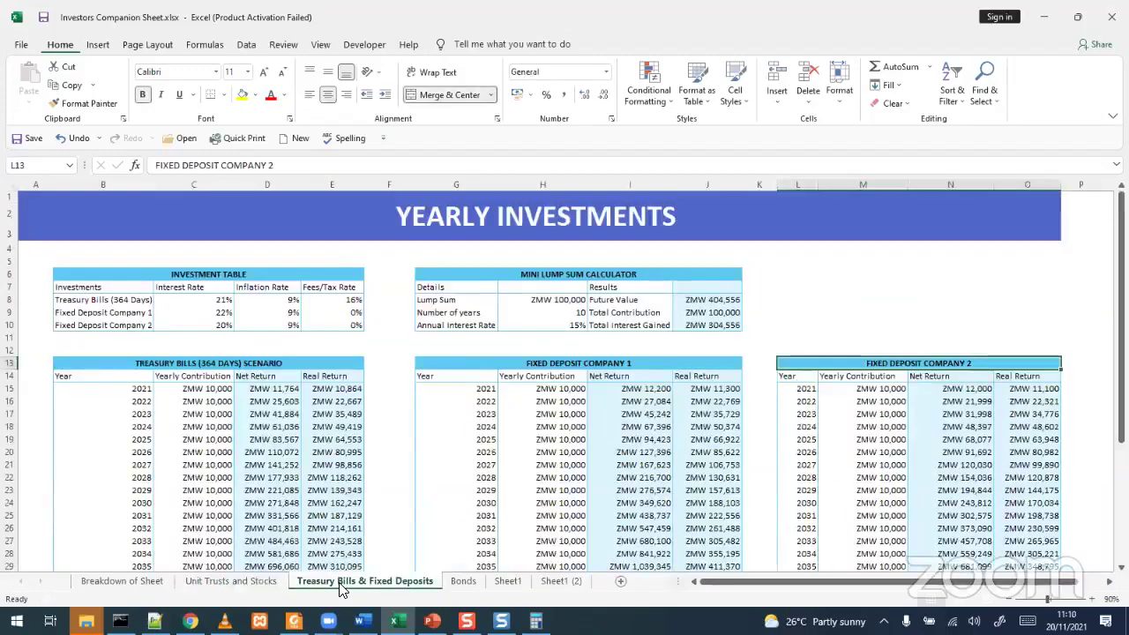
click(463, 584)
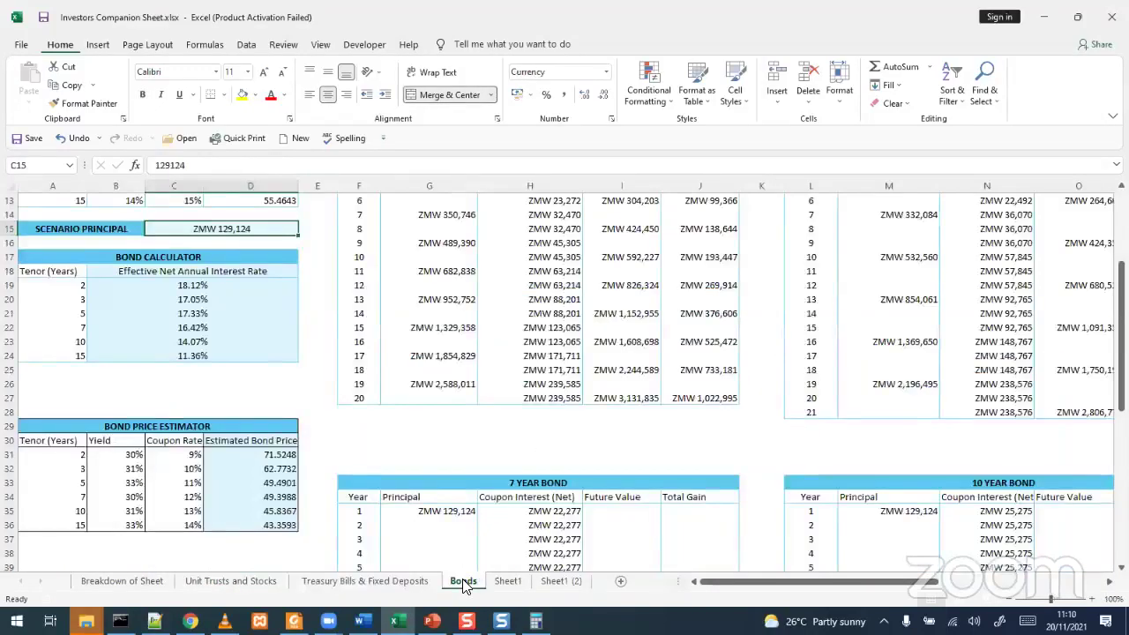
scroll(465, 586, up, 4)
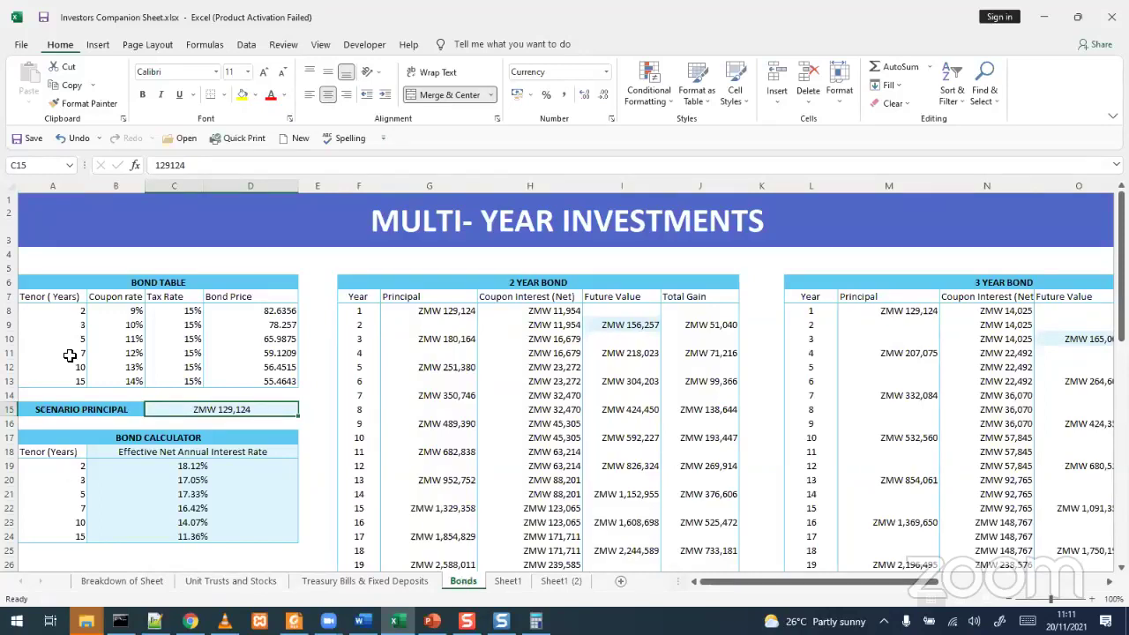
Review the Bond Table's tenor, coupon rate, tax rate and bond price columns, and the scenario principal below them
click(58, 283)
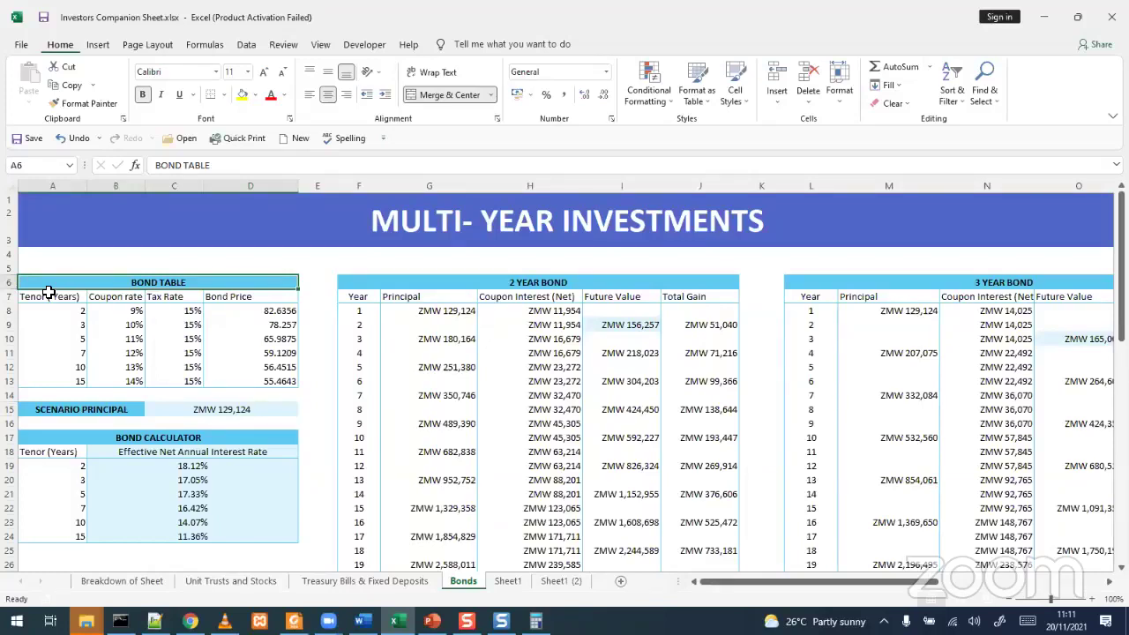
drag(67, 311, 68, 371)
drag(133, 310, 134, 378)
drag(190, 311, 184, 378)
click(250, 308)
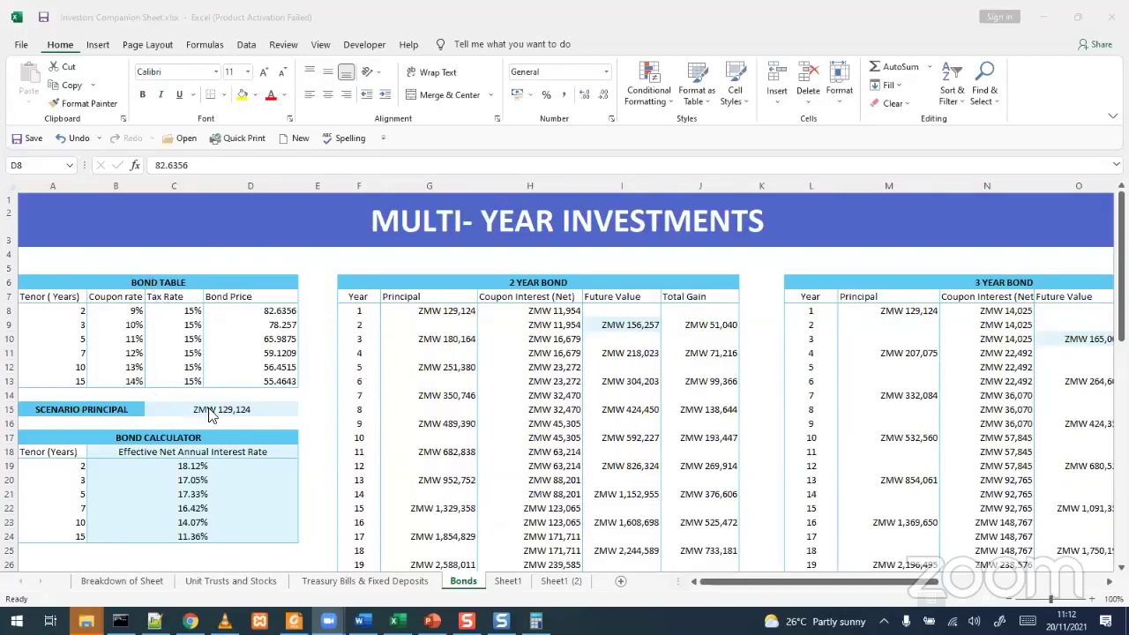
click(244, 407)
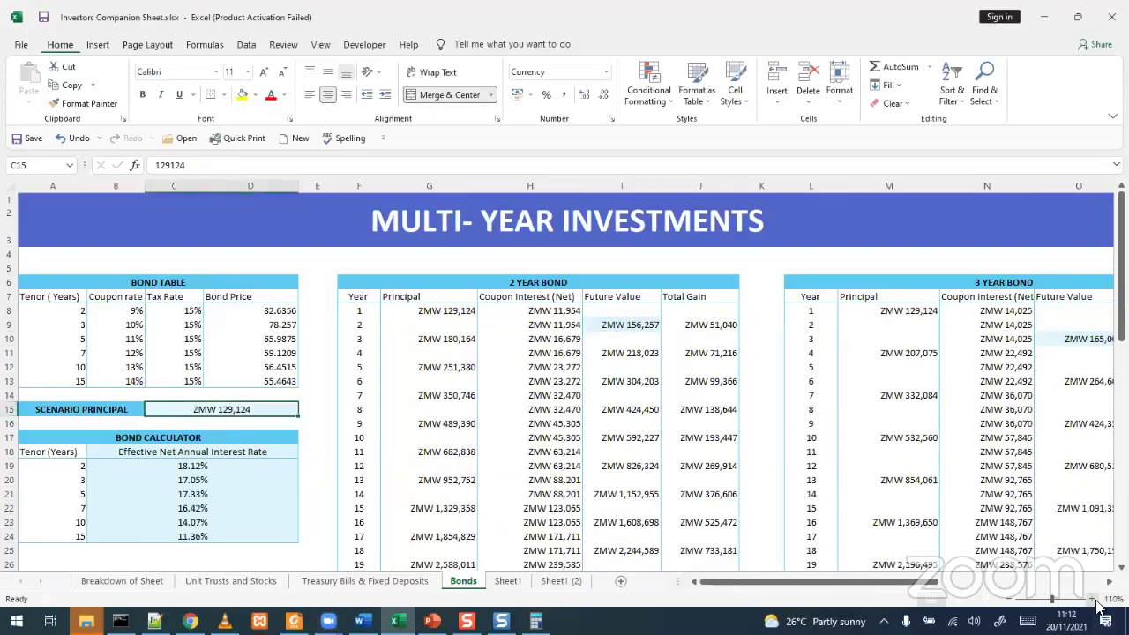
Enlarge the Bonds sheet to 120% and examine the projection tables for each bond tenor and the Bond Price Estimator
click(1093, 599)
click(1093, 599)
drag(891, 591, 866, 591)
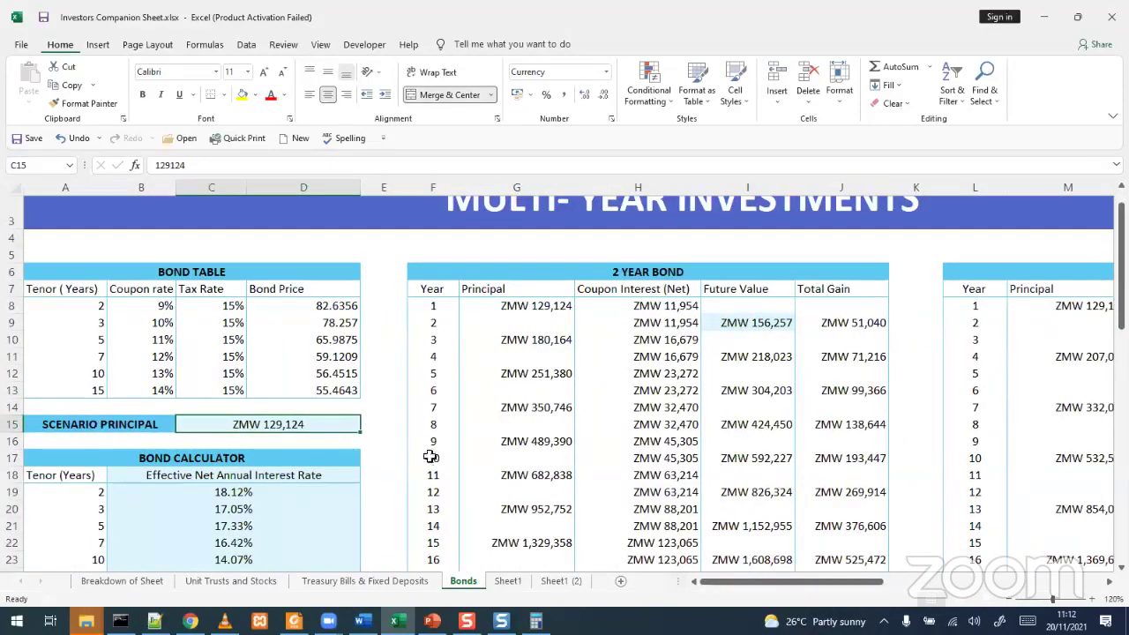
drag(721, 589, 851, 582)
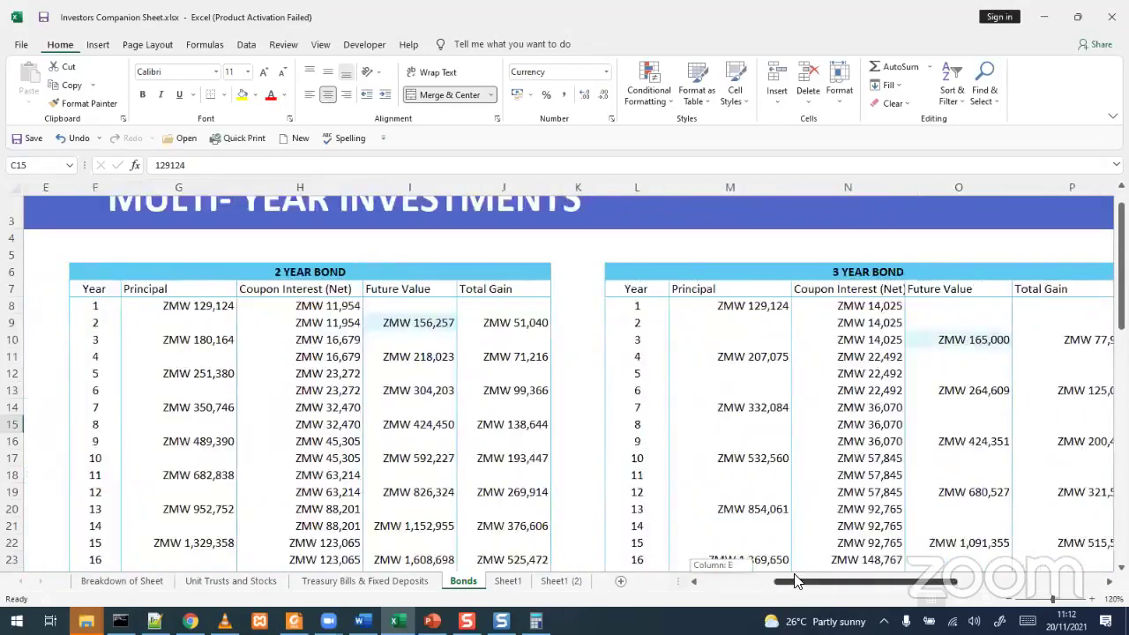
scroll(220, 441, down, 2)
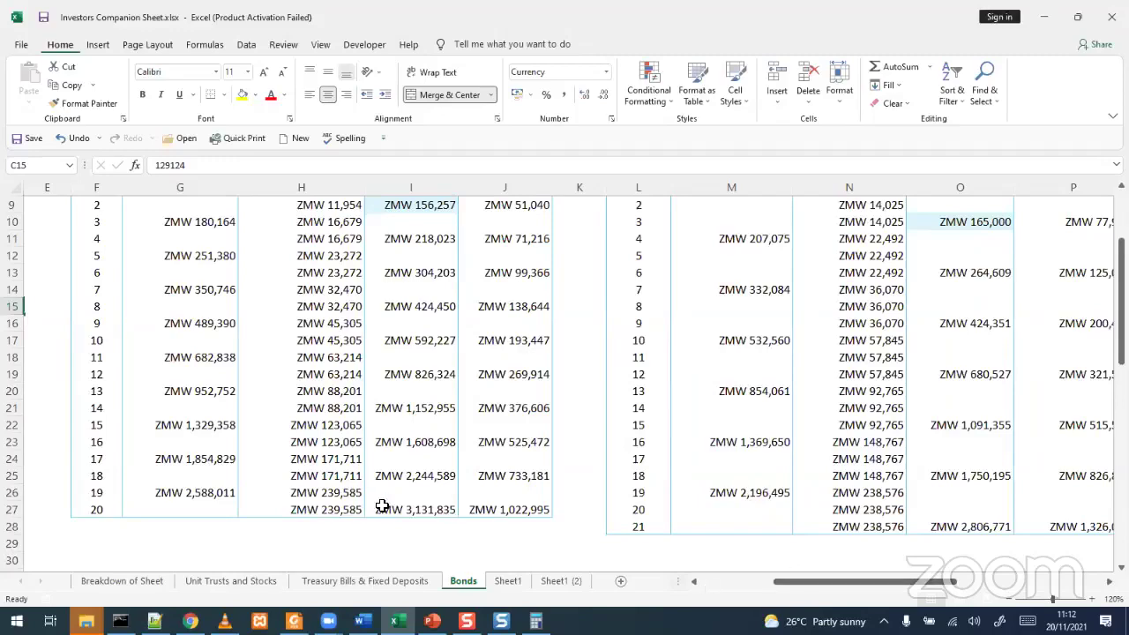
scroll(825, 562, up, 2)
drag(826, 580, 661, 315)
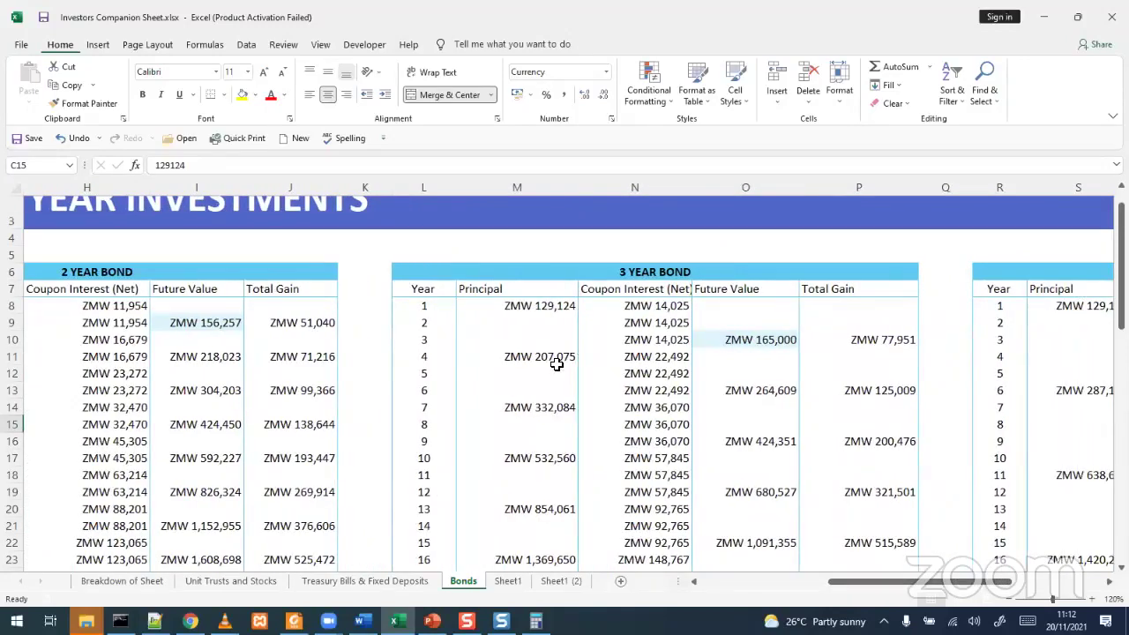
drag(858, 584, 880, 456)
scroll(932, 550, down, 5)
drag(928, 584, 685, 585)
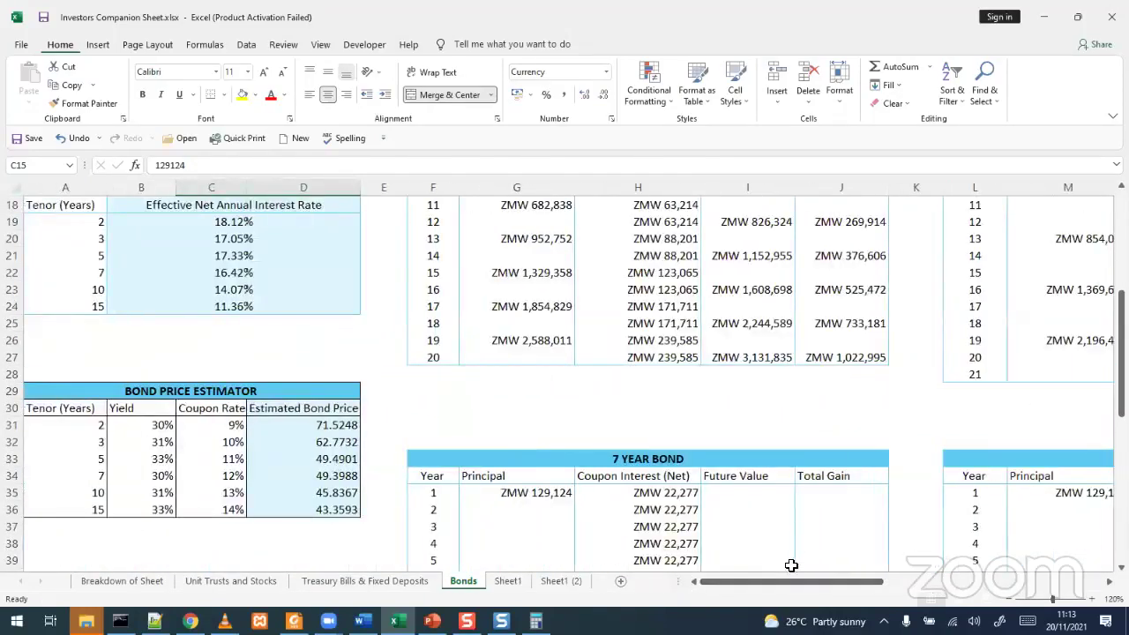
scroll(793, 555, down, 2)
drag(891, 584, 985, 497)
scroll(1043, 569, down, 7)
scroll(1044, 567, down, 1)
scroll(986, 497, up, 8)
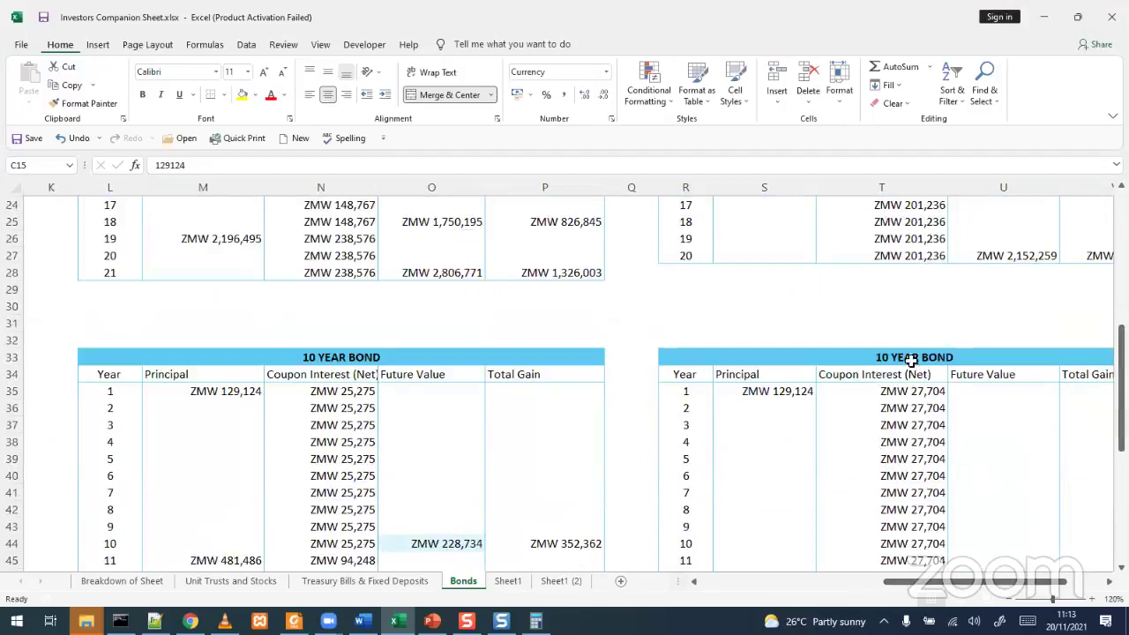
Correct the title of the duplicate 10 YEAR BOND table starting in column R to 15 YEAR BOND
click(902, 357)
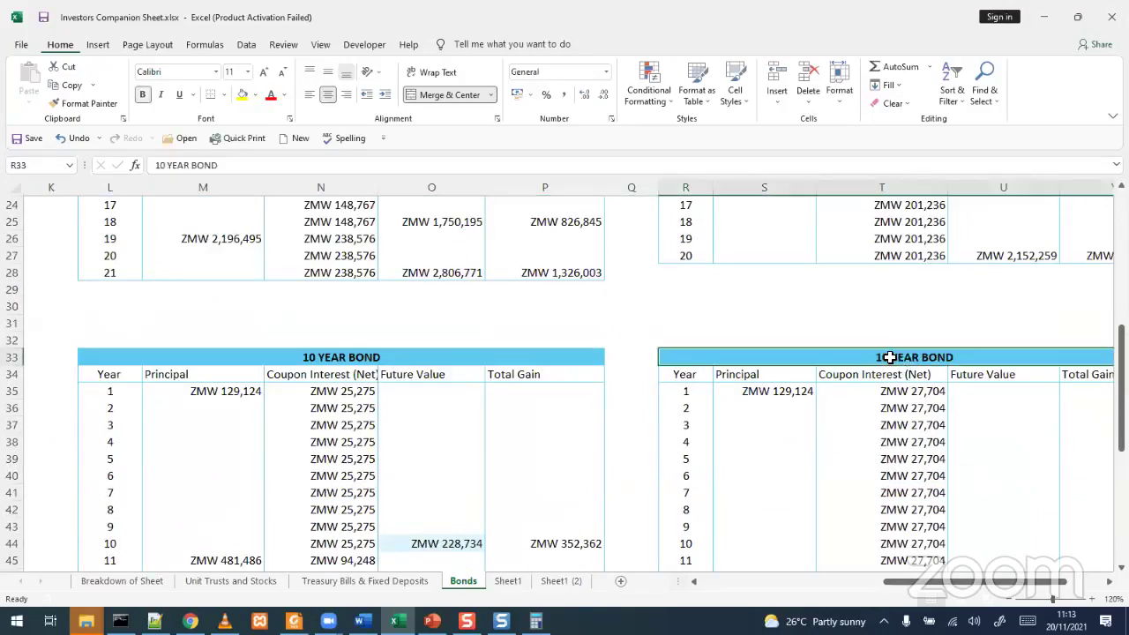
double_click(891, 357)
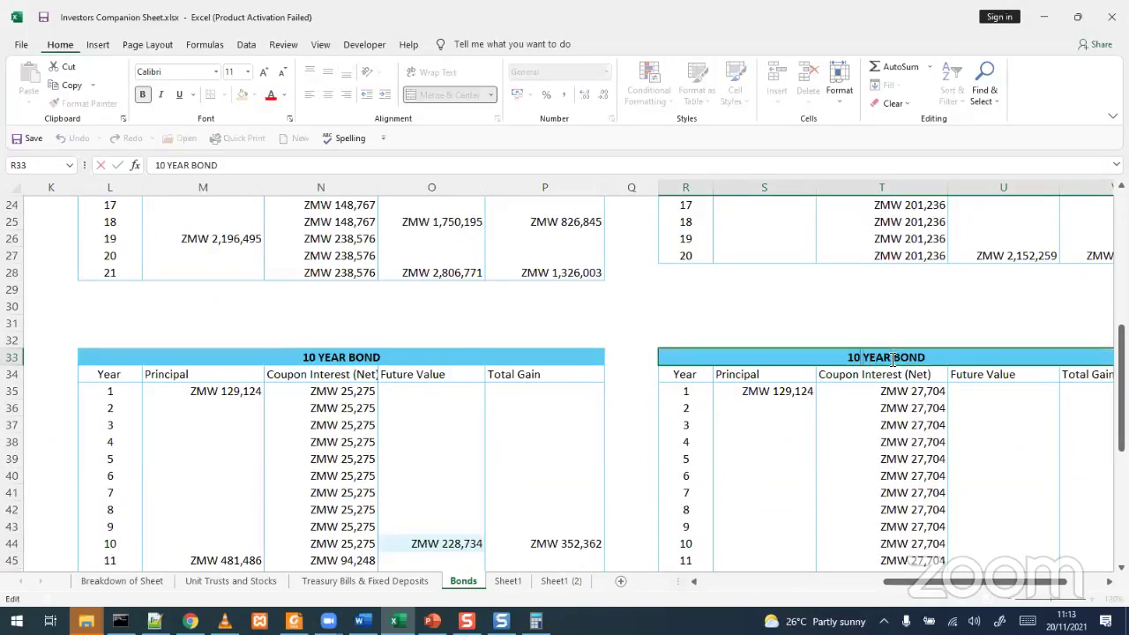
key(BackSpace)
text(5)
key(Return)
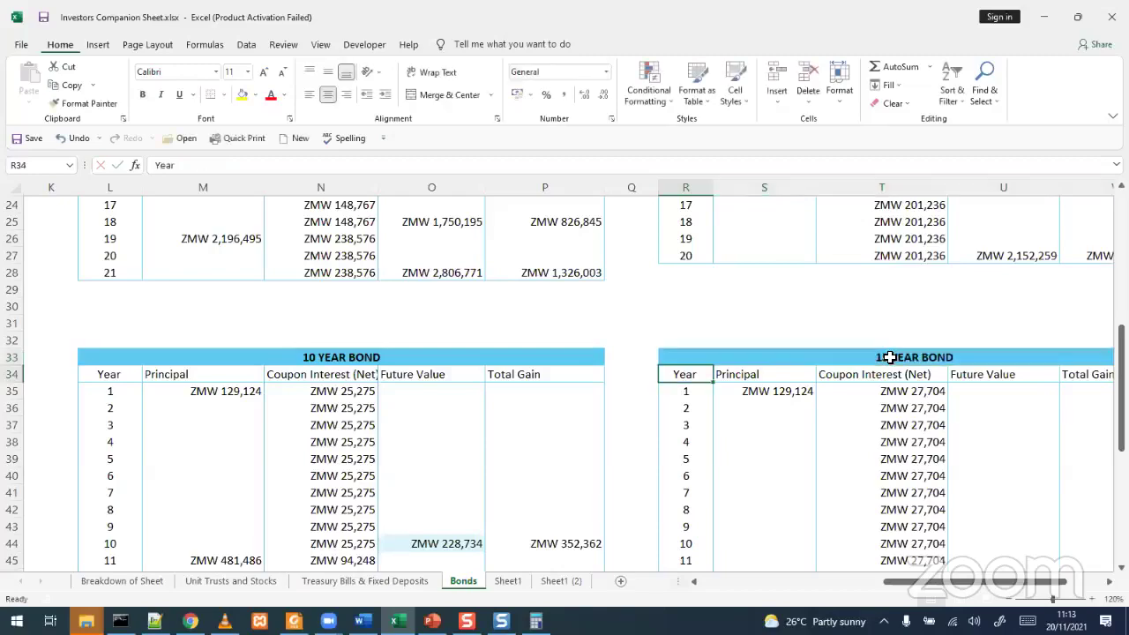
Set the scenario principal on the Bonds sheet to 2000
drag(925, 584, 710, 596)
scroll(789, 458, up, 8)
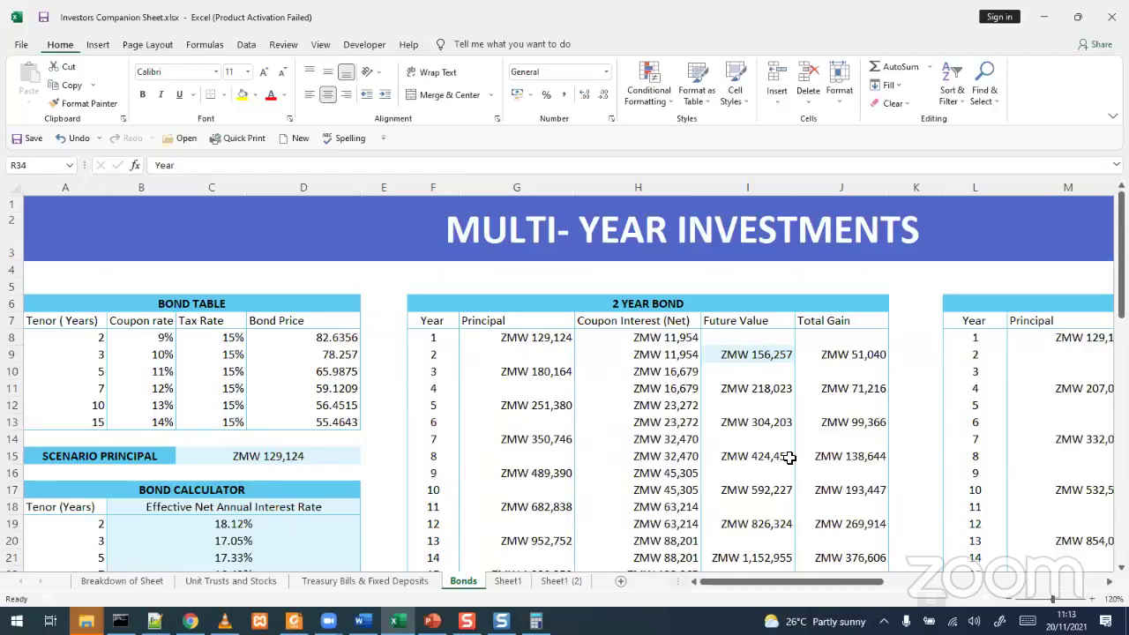
click(320, 459)
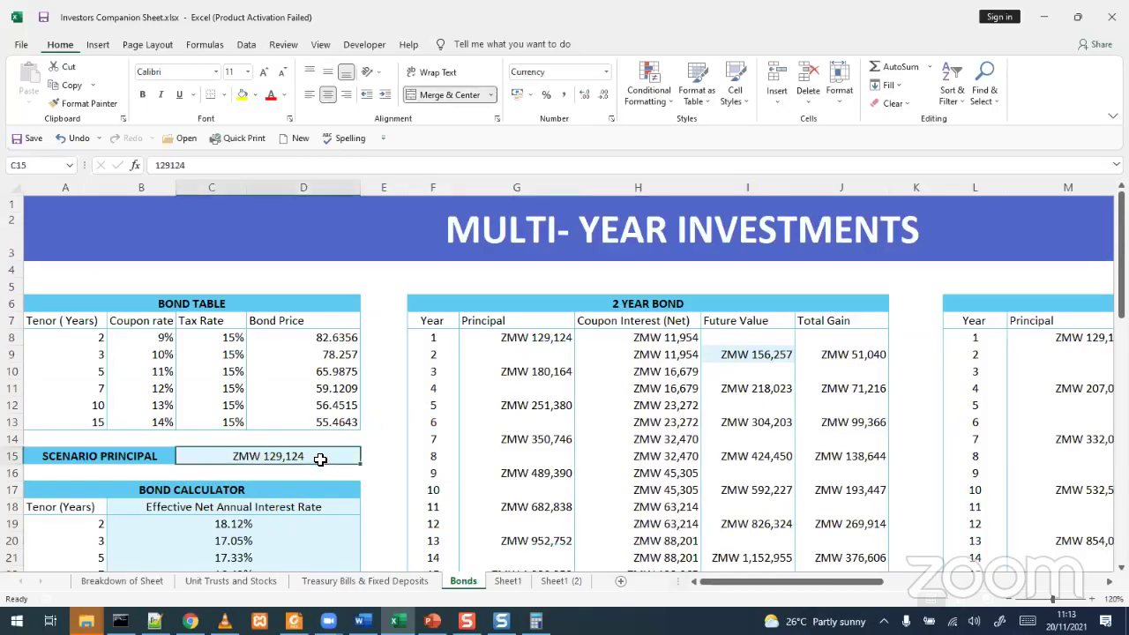
text(2000)
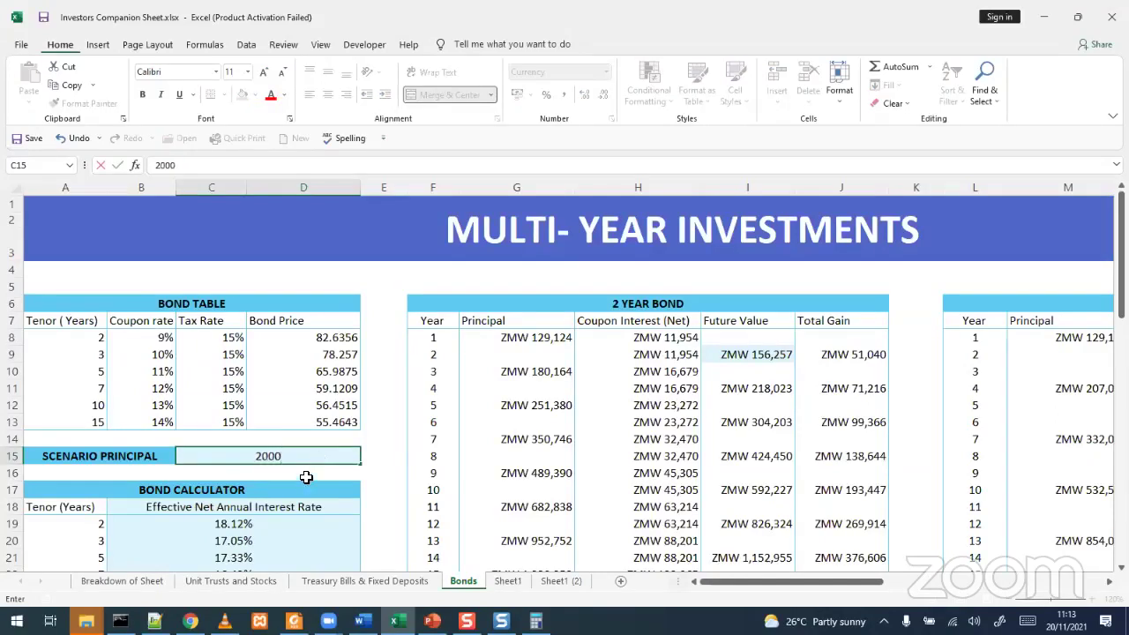
click(306, 477)
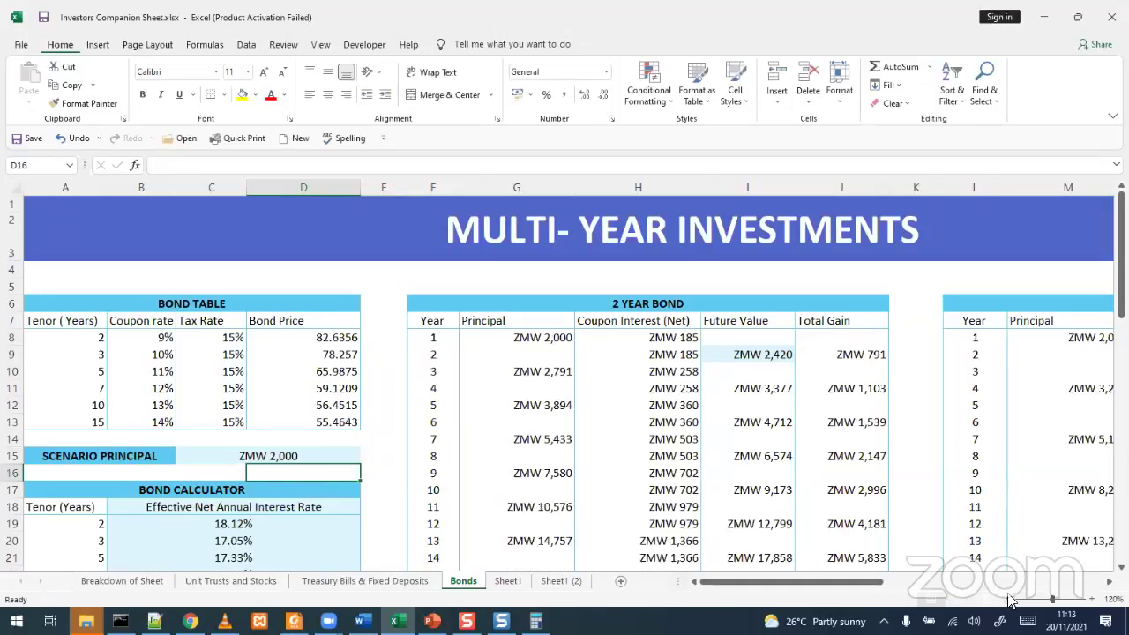
Examine the 2 YEAR BOND projection and the formula behind its year 2 future value in I9
scroll(460, 363, down, 3)
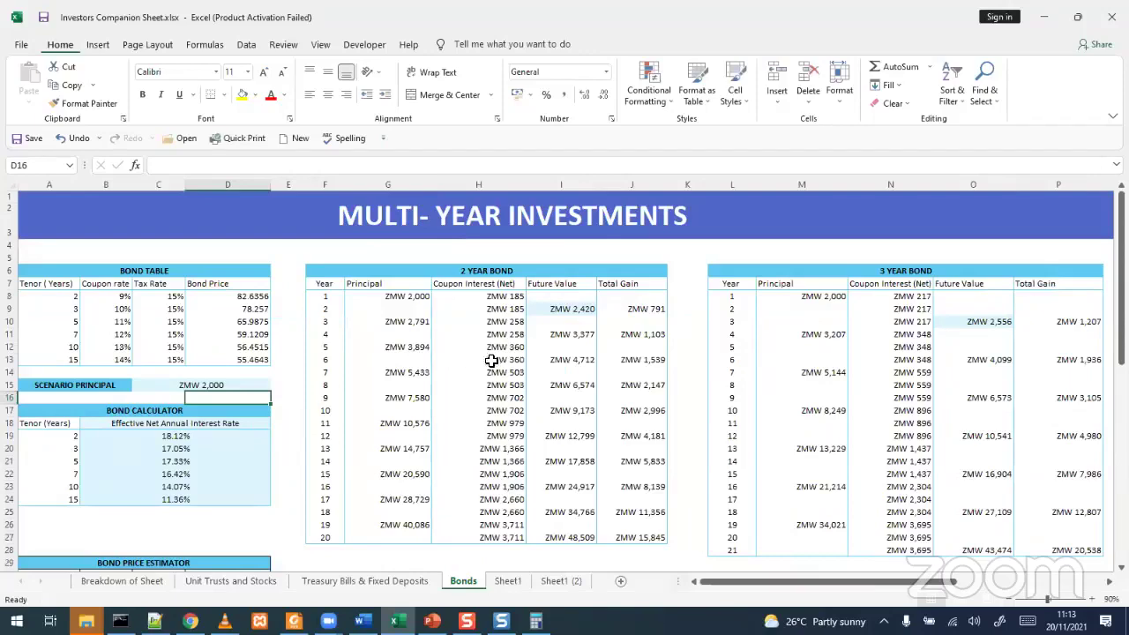
click(499, 270)
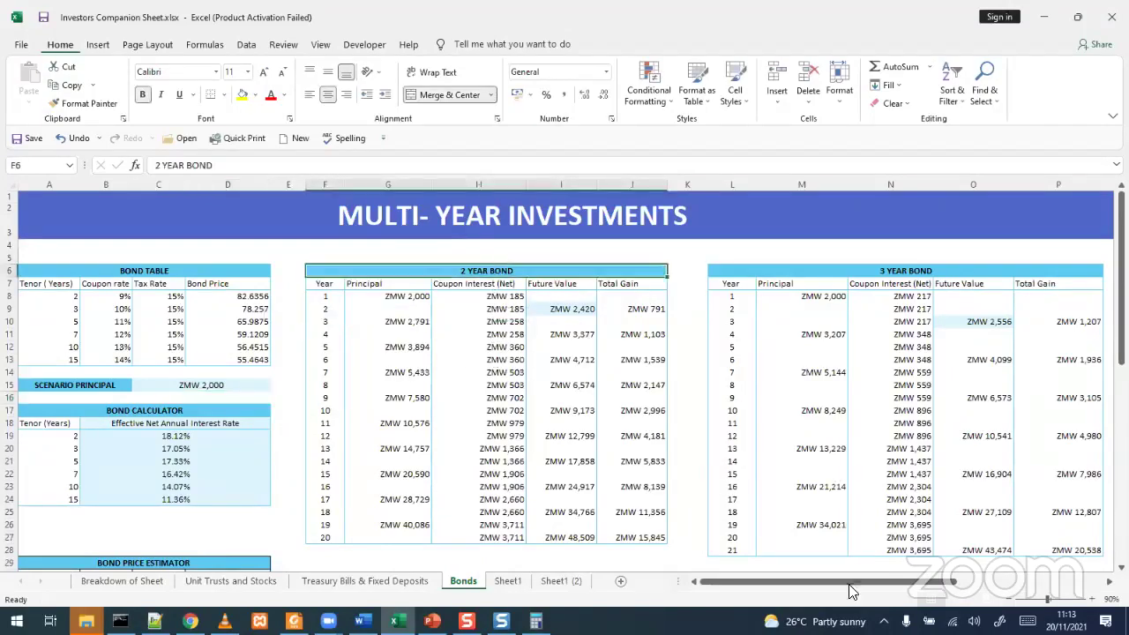
drag(863, 584, 713, 589)
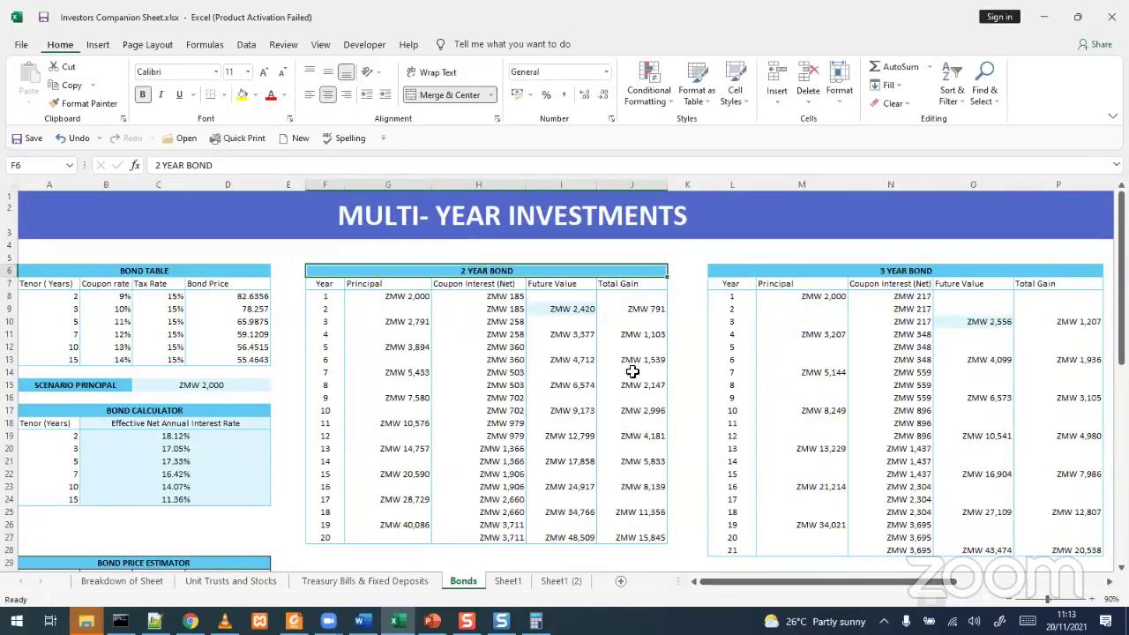
click(578, 309)
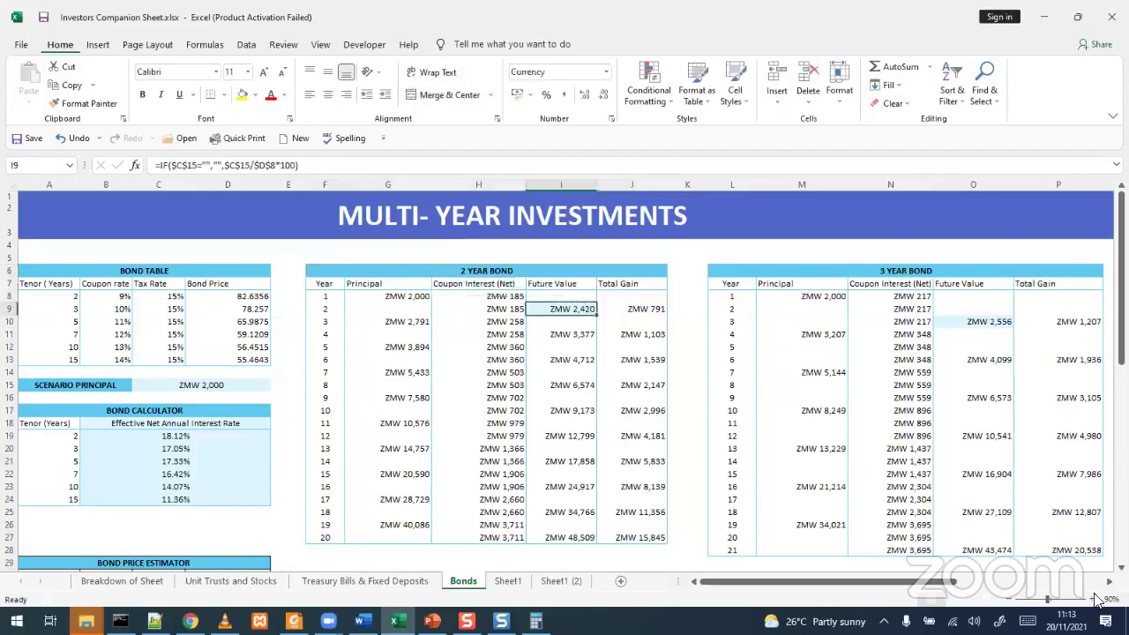
click(1092, 599)
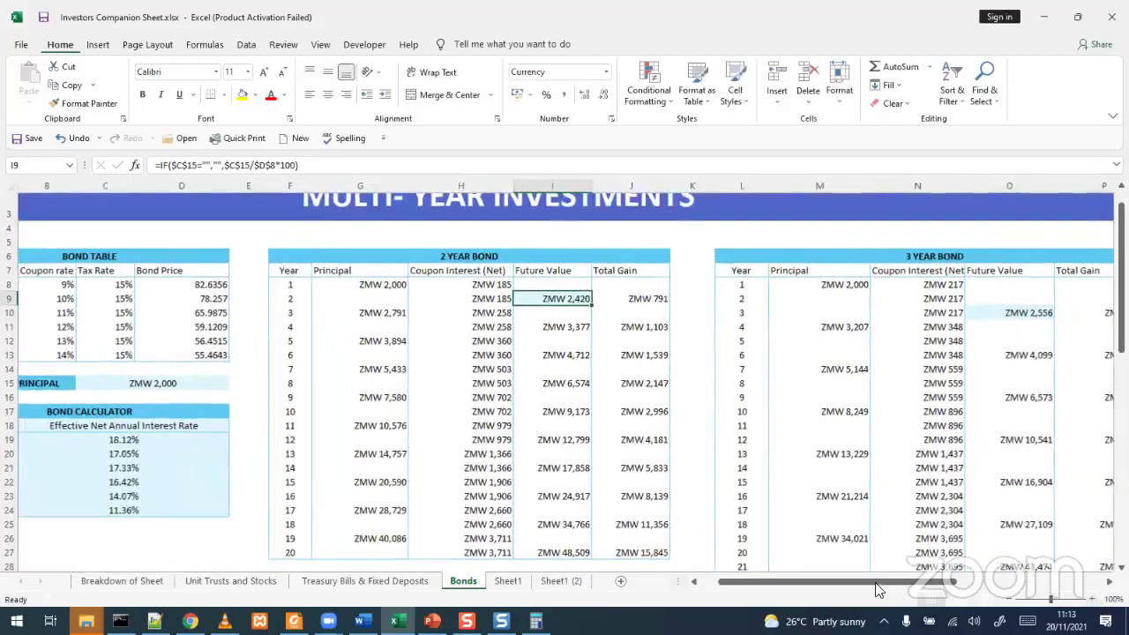
scroll(878, 590, up, 2)
drag(716, 584, 713, 584)
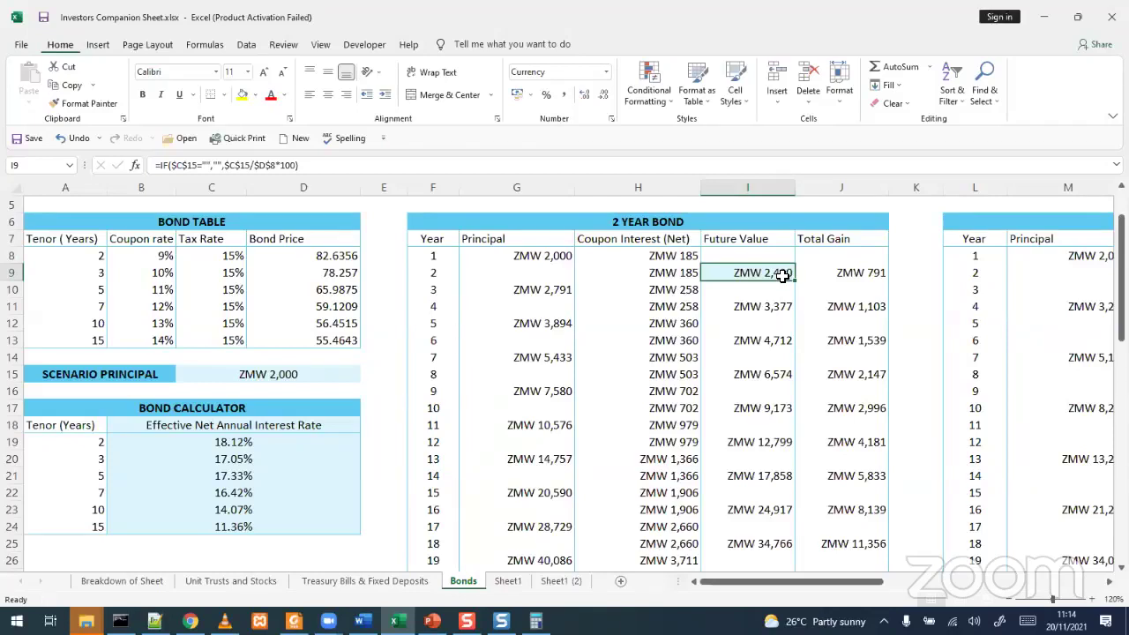
Set the scenario principal on the Bonds sheet to 2500
click(291, 375)
text(2500)
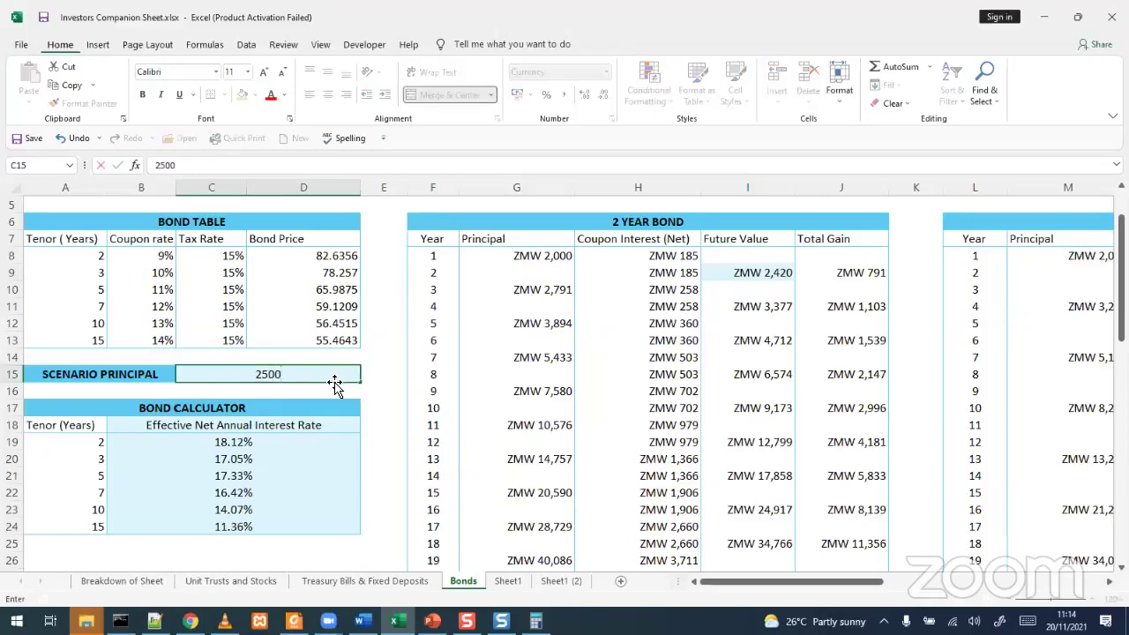
click(329, 393)
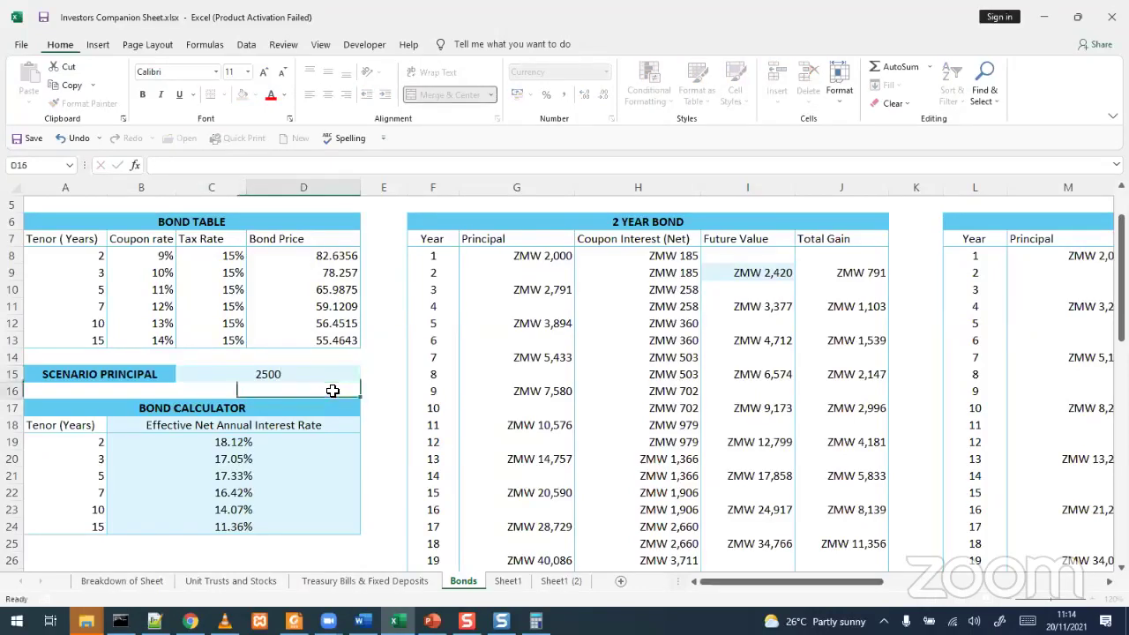
Set the scenario principal to 1700 and check the 2 YEAR BOND's net coupon interest and year 2 total gain
click(282, 374)
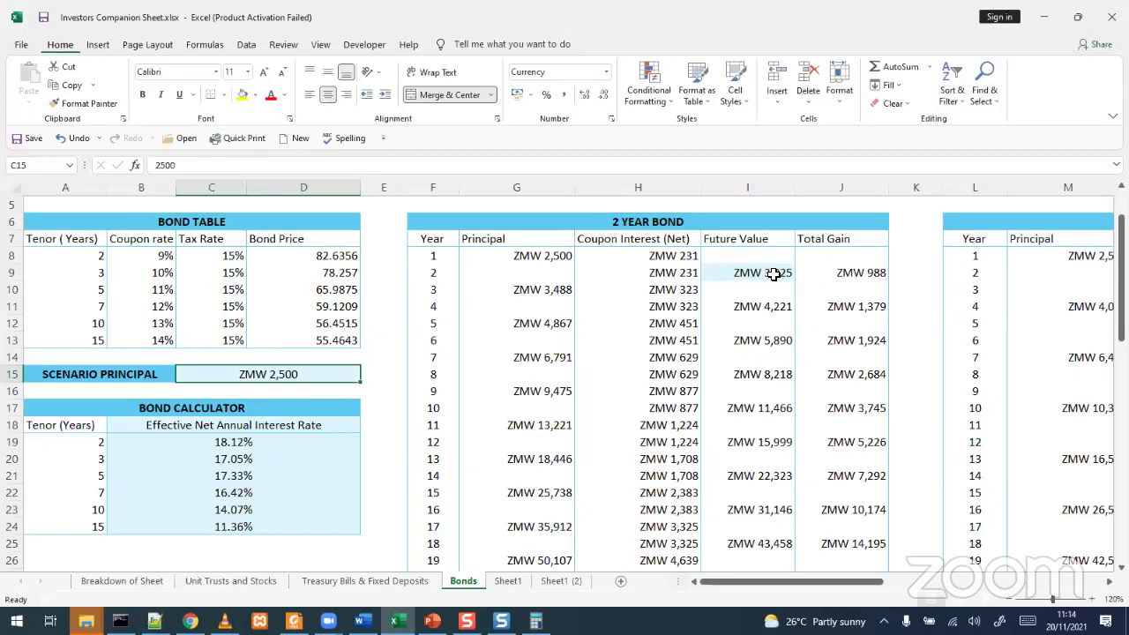
text(1700)
click(341, 392)
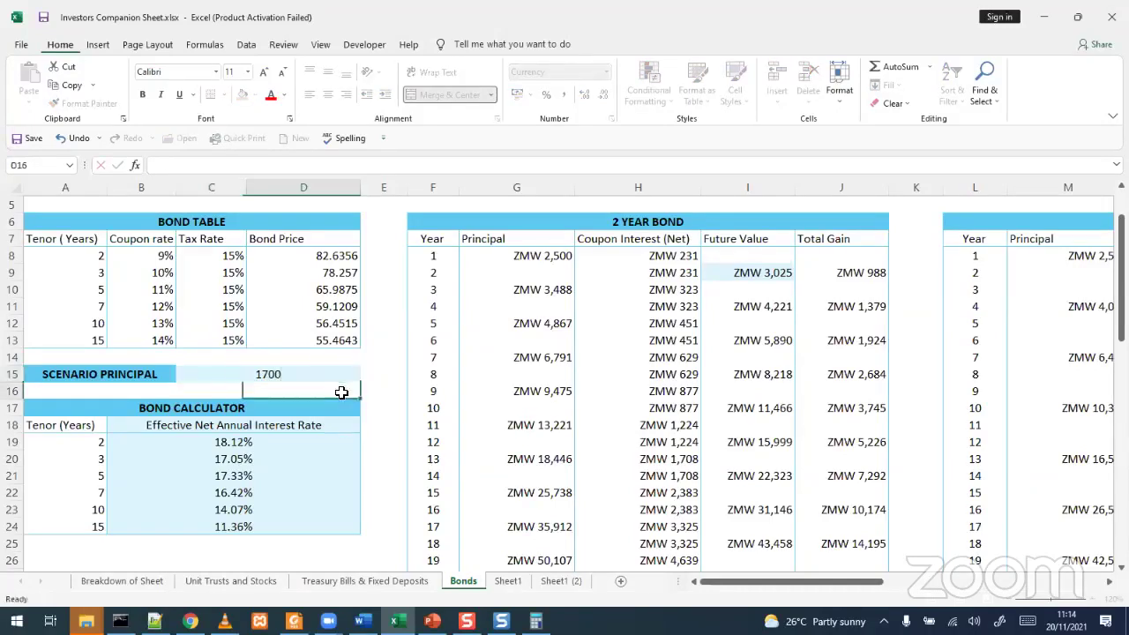
click(301, 374)
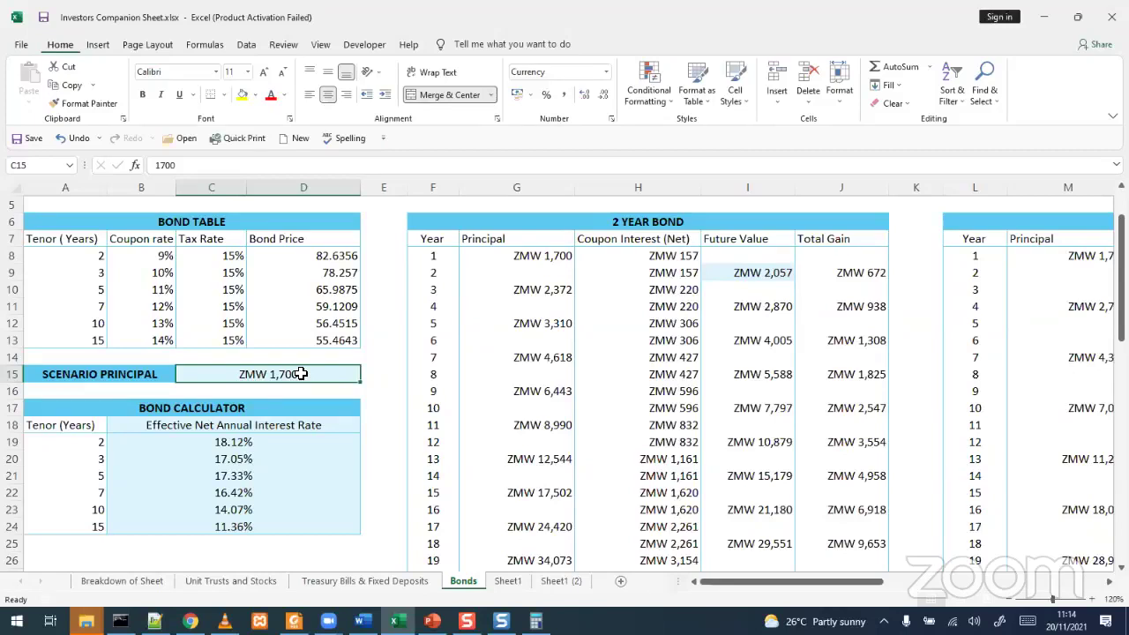
click(670, 257)
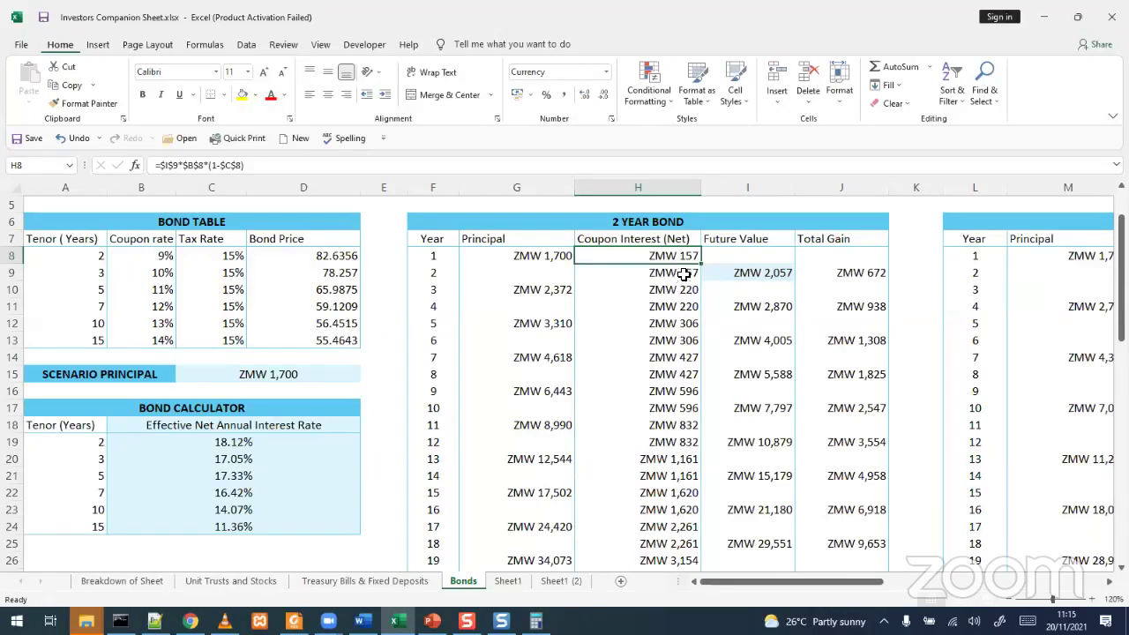
click(686, 273)
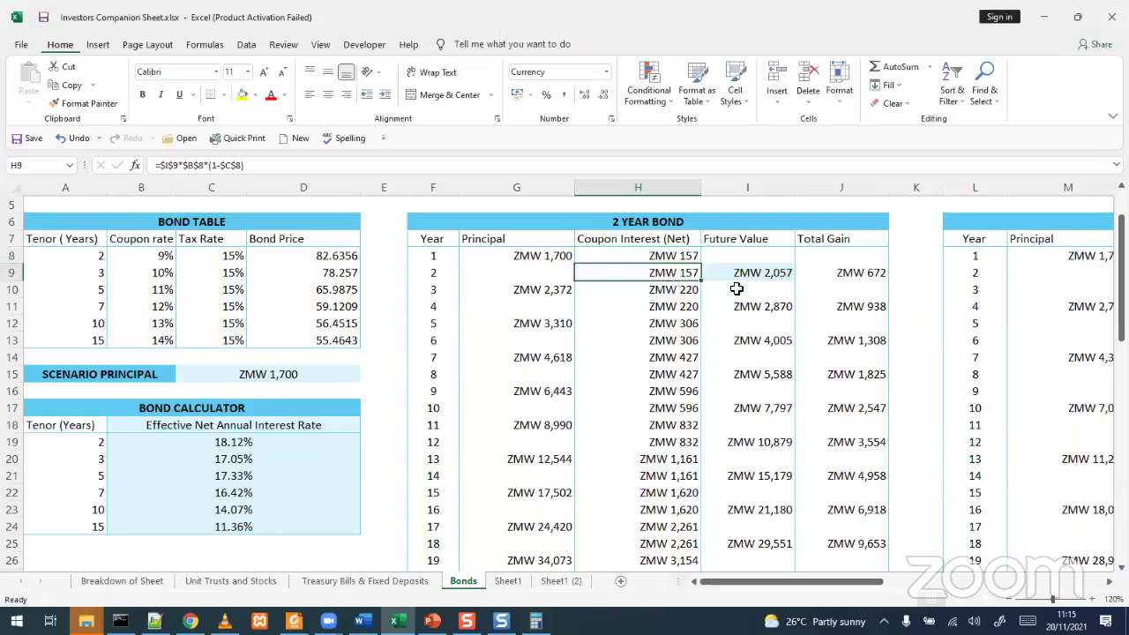
click(853, 272)
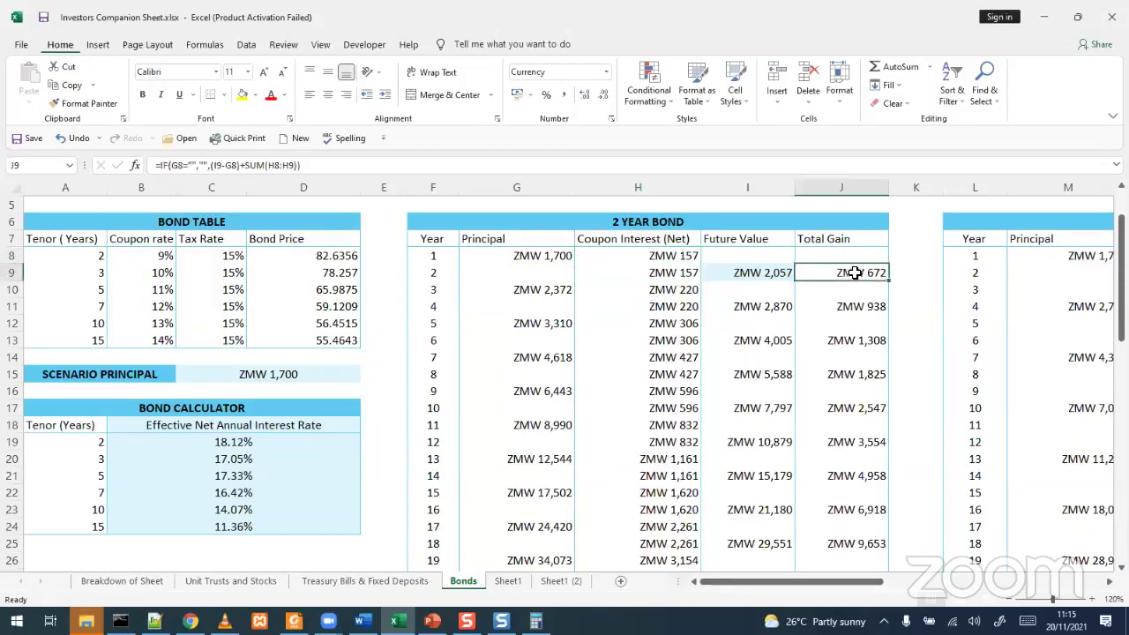
Set the scenario principal on the Bonds sheet to 20000
click(301, 377)
text(20000)
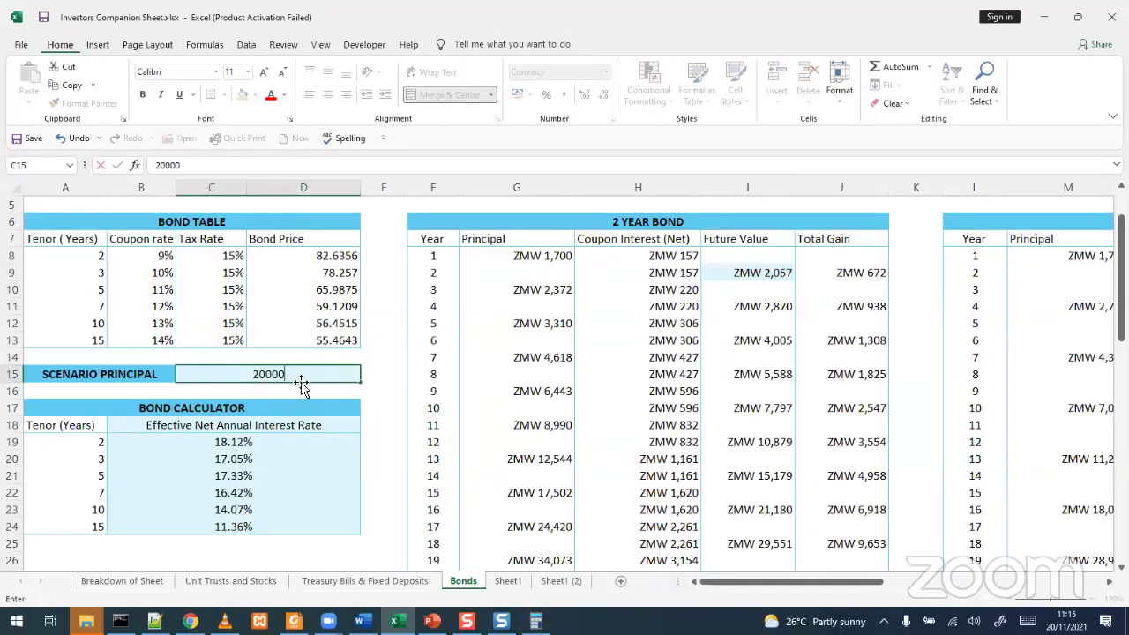
click(297, 392)
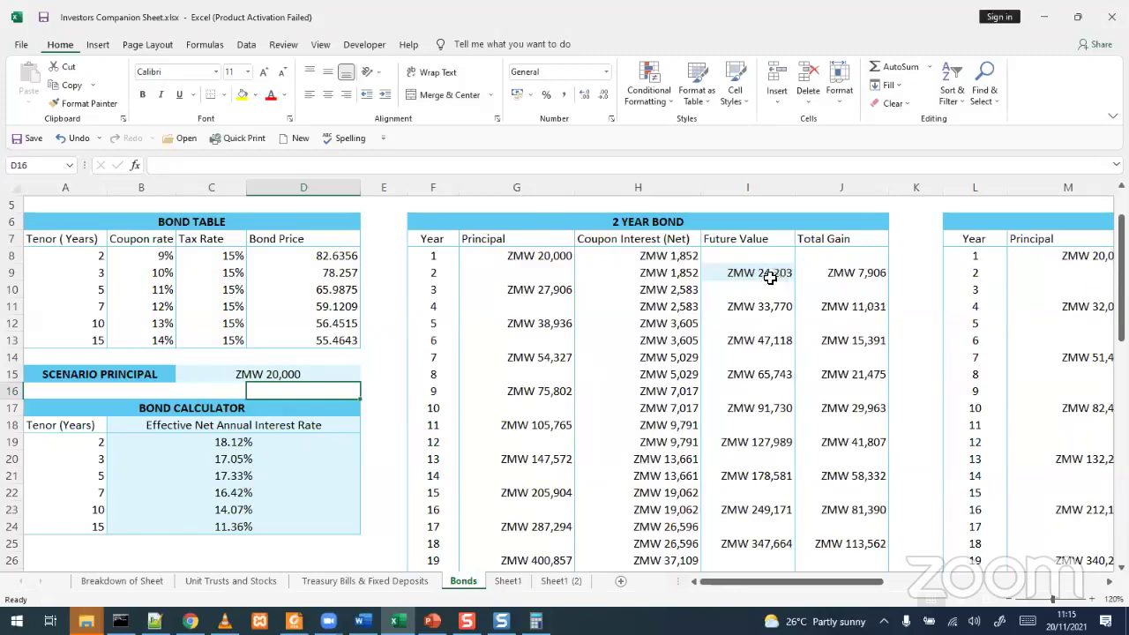
Set the scenario principal on the Bonds sheet to 21000
click(297, 376)
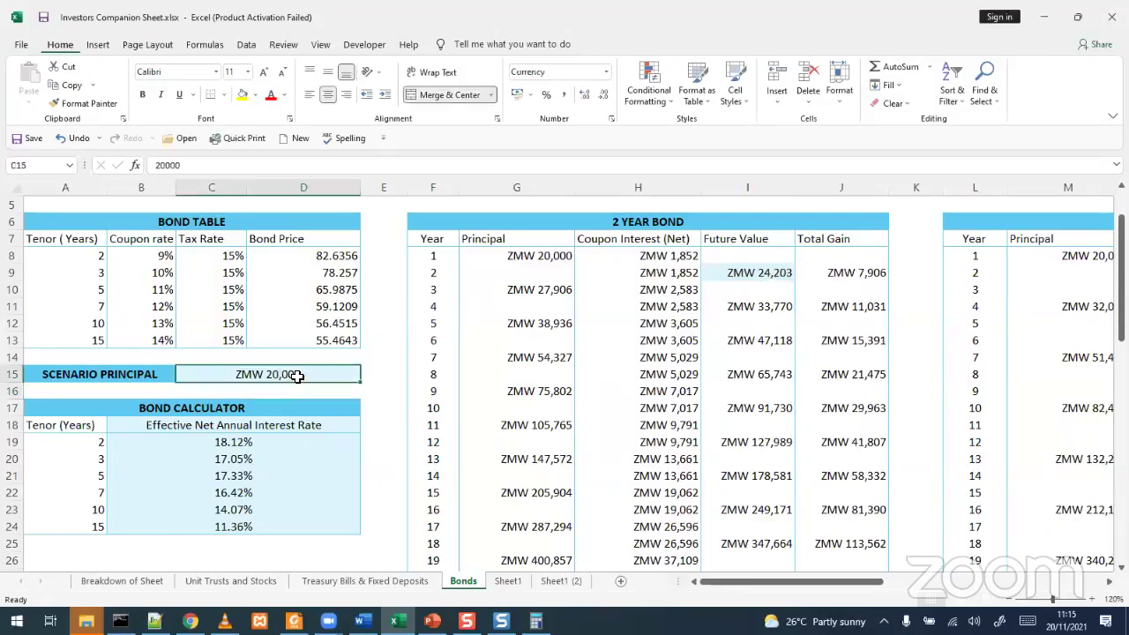
text(21000)
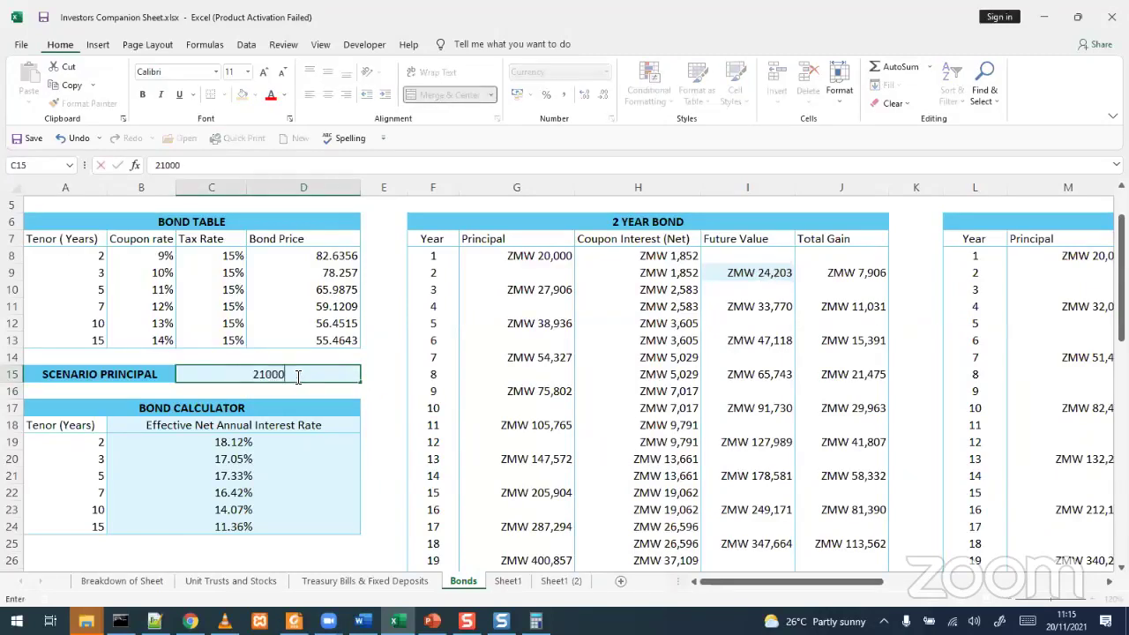
click(294, 389)
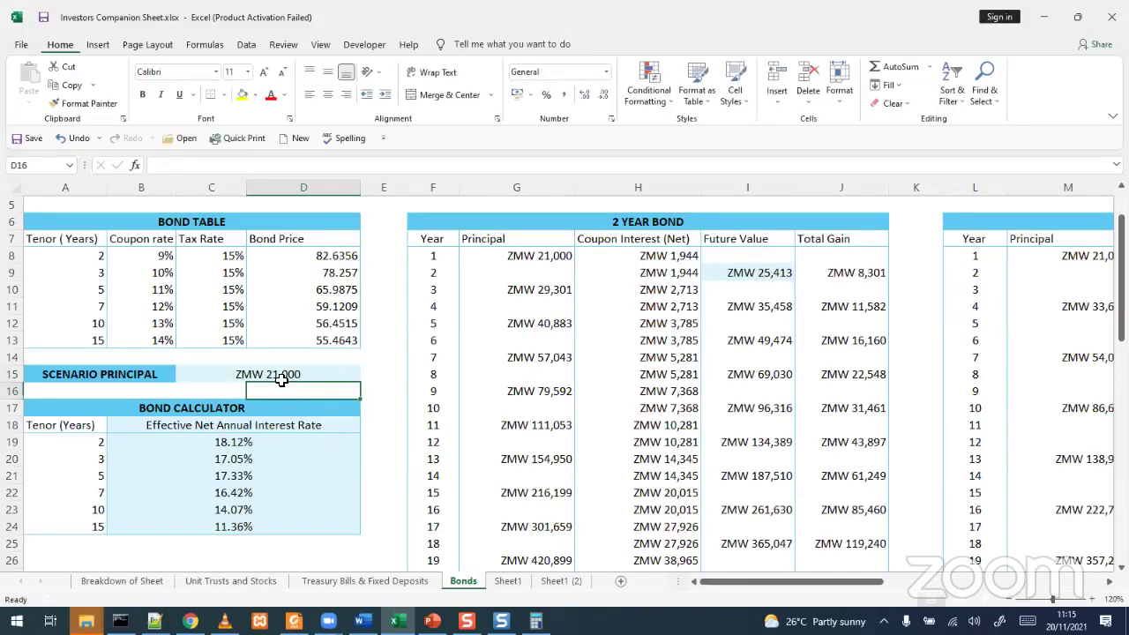
Set the scenario principal on the Bonds sheet to 20900
click(281, 375)
text(20900)
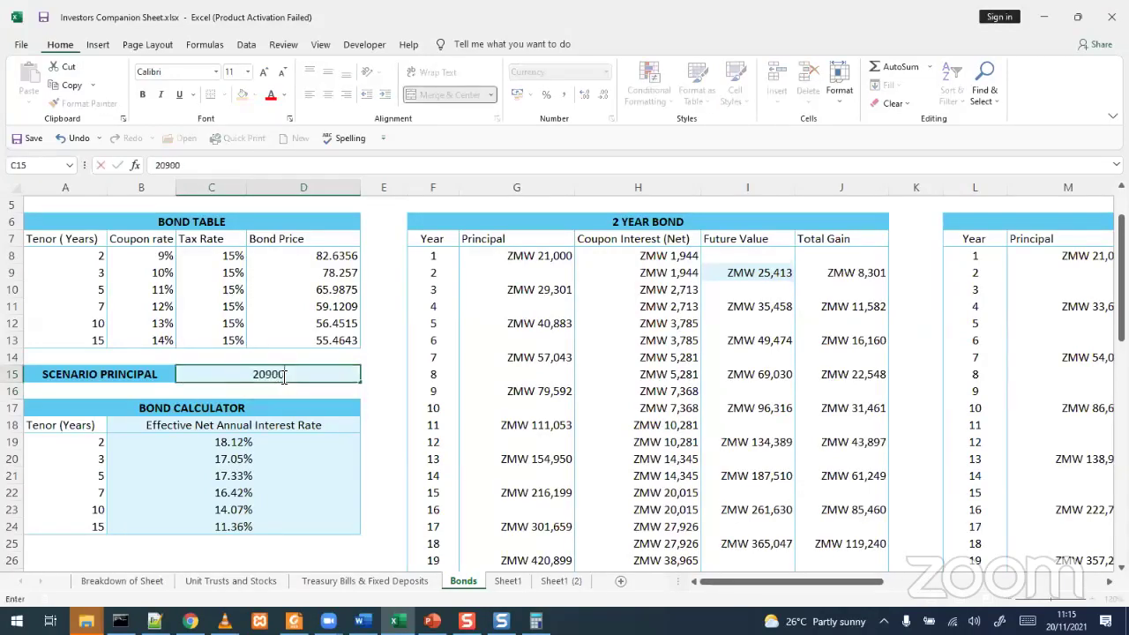
click(277, 389)
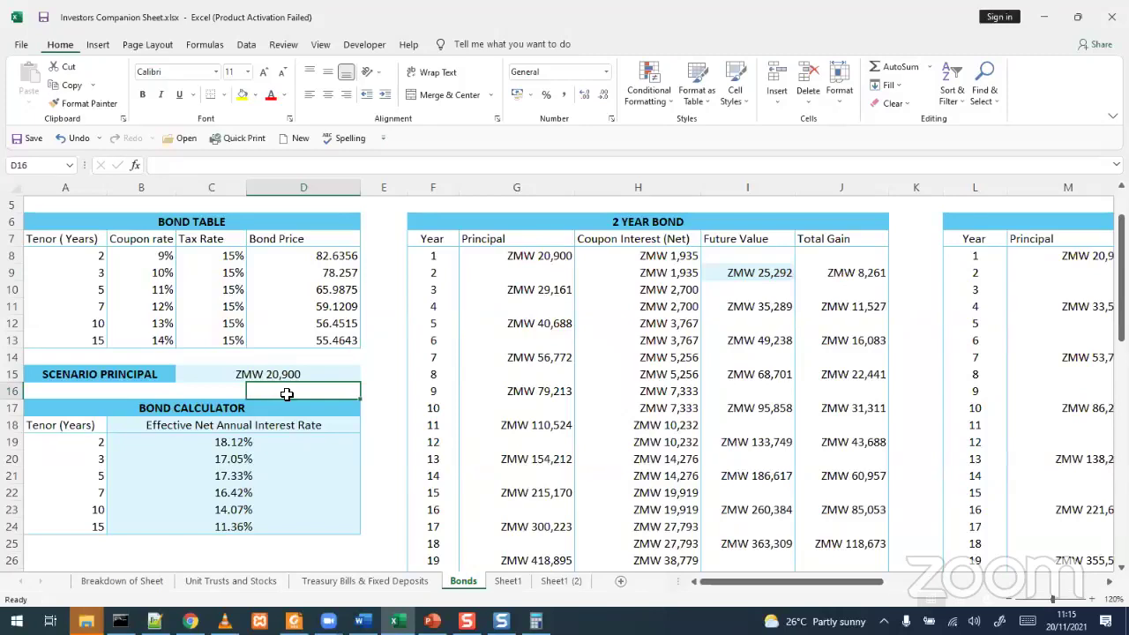
click(294, 374)
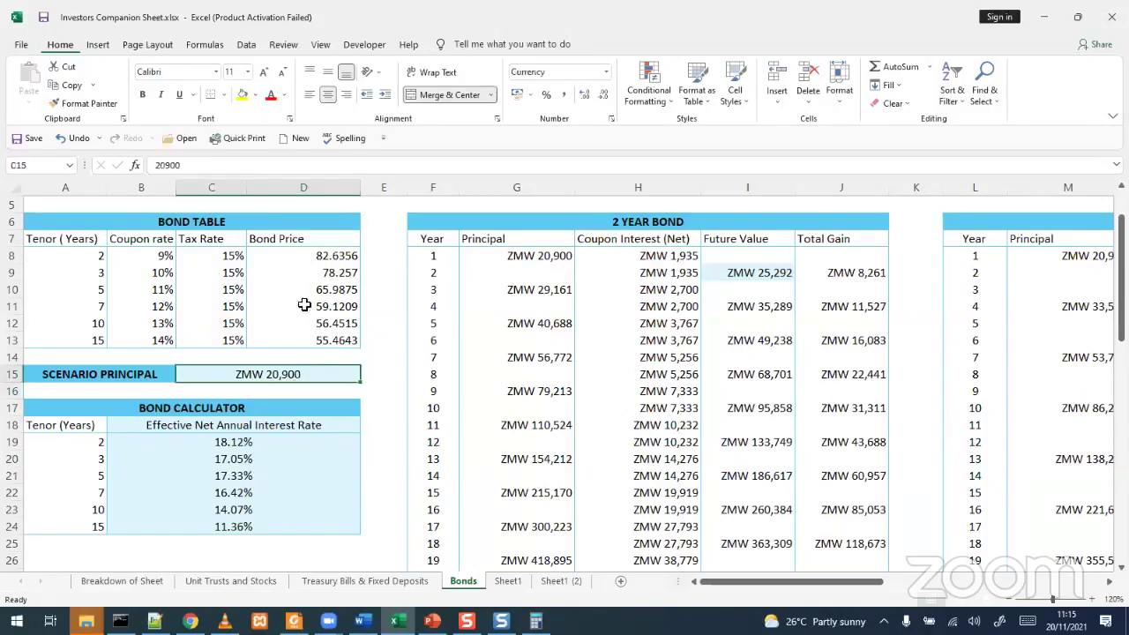
click(174, 165)
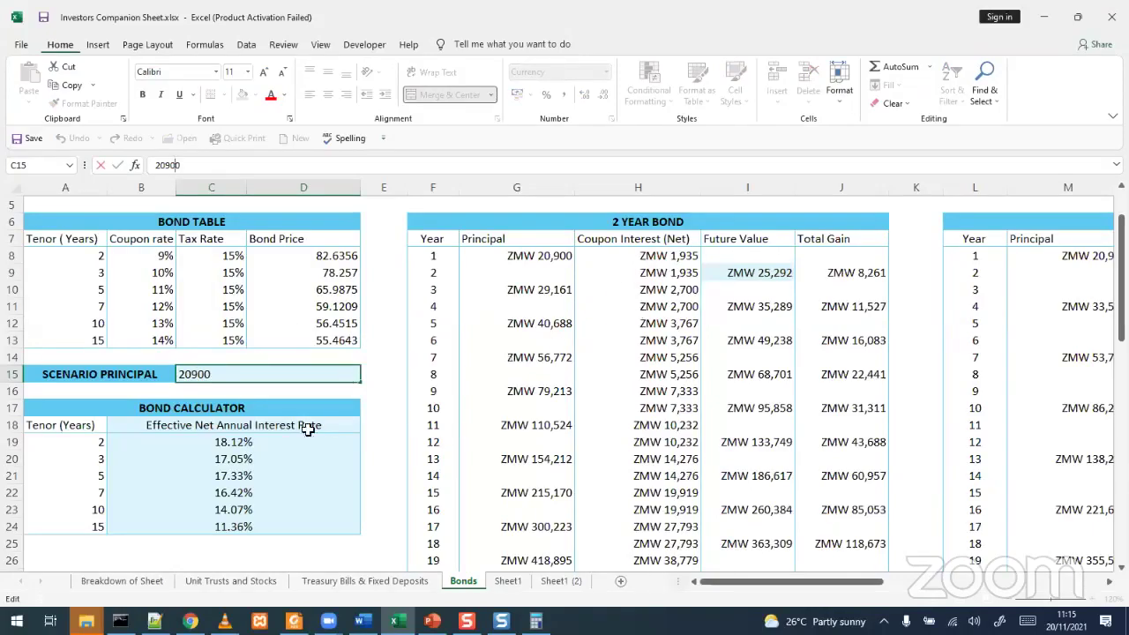
click(348, 391)
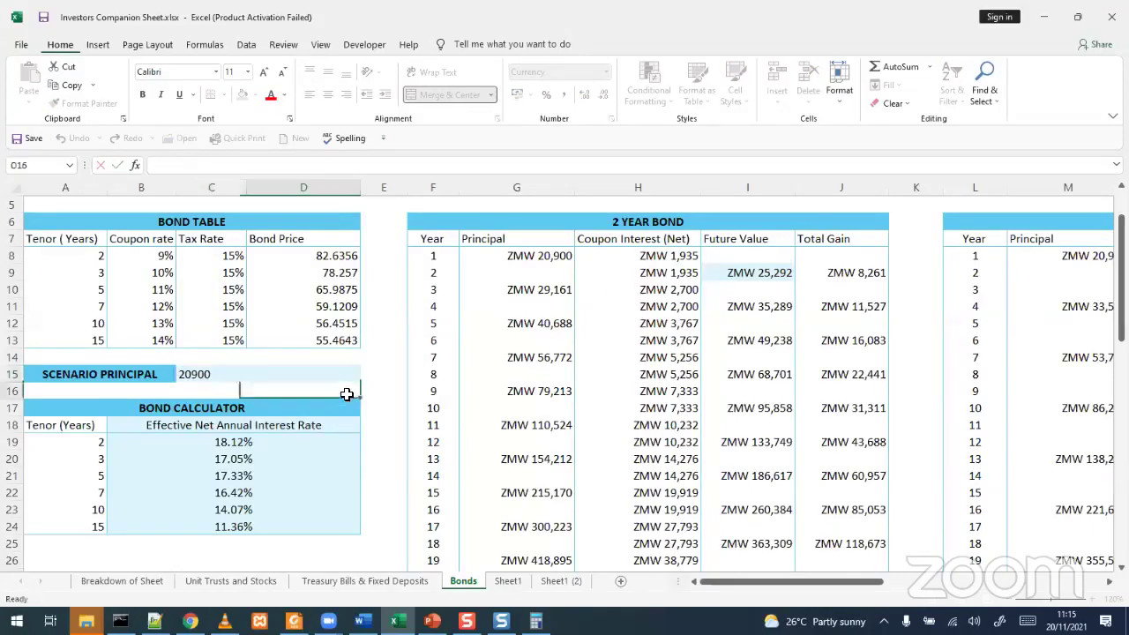
Examine the 2 YEAR BOND projection, including the coupon interest in H8, the total gain in J9 and the year 20 future value in I27
click(531, 264)
click(636, 256)
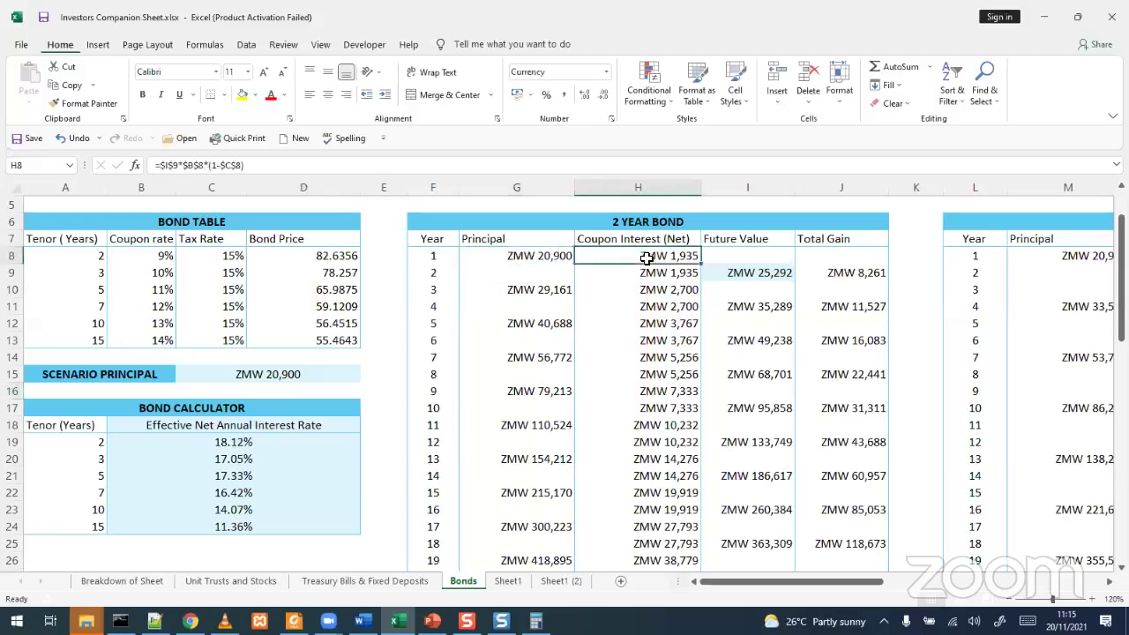
click(858, 273)
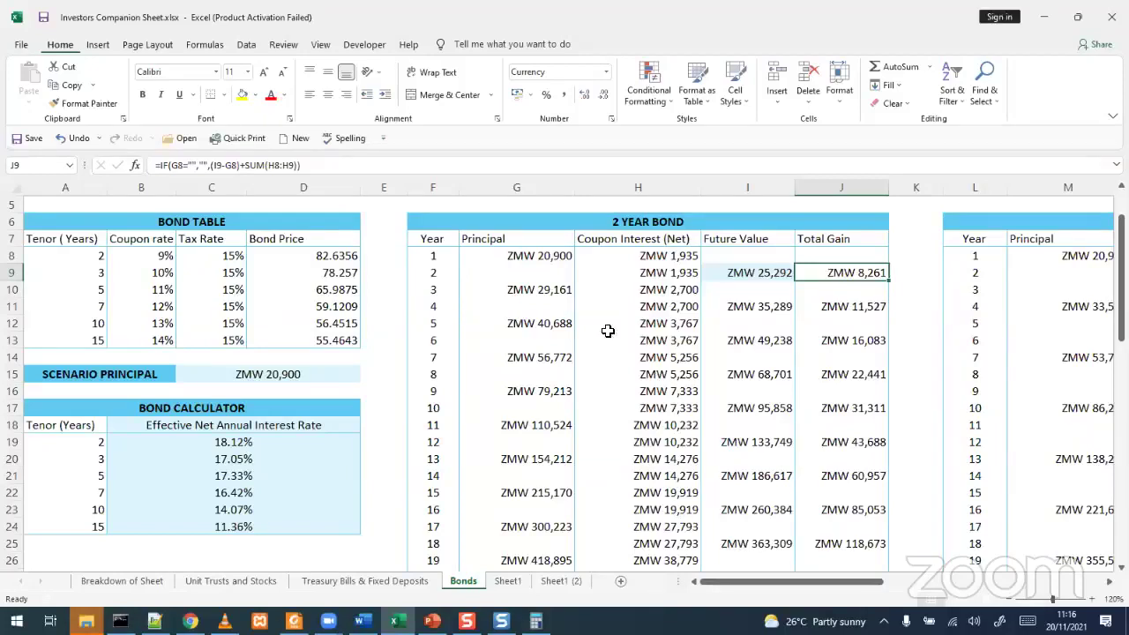
click(299, 376)
scroll(407, 425, down, 4)
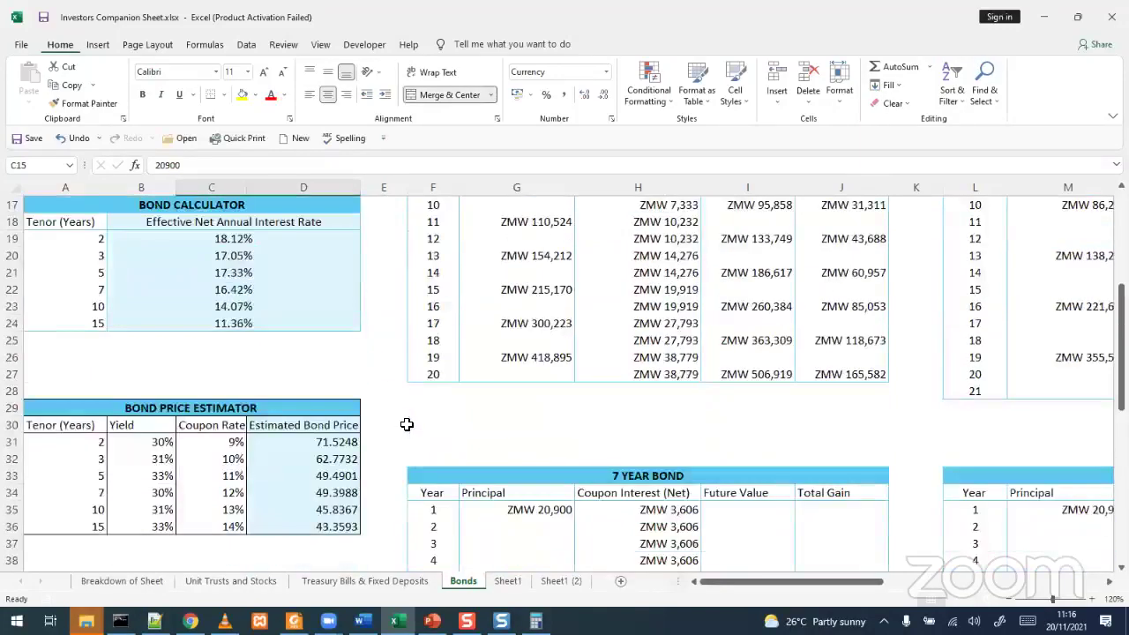
scroll(429, 429, up, 2)
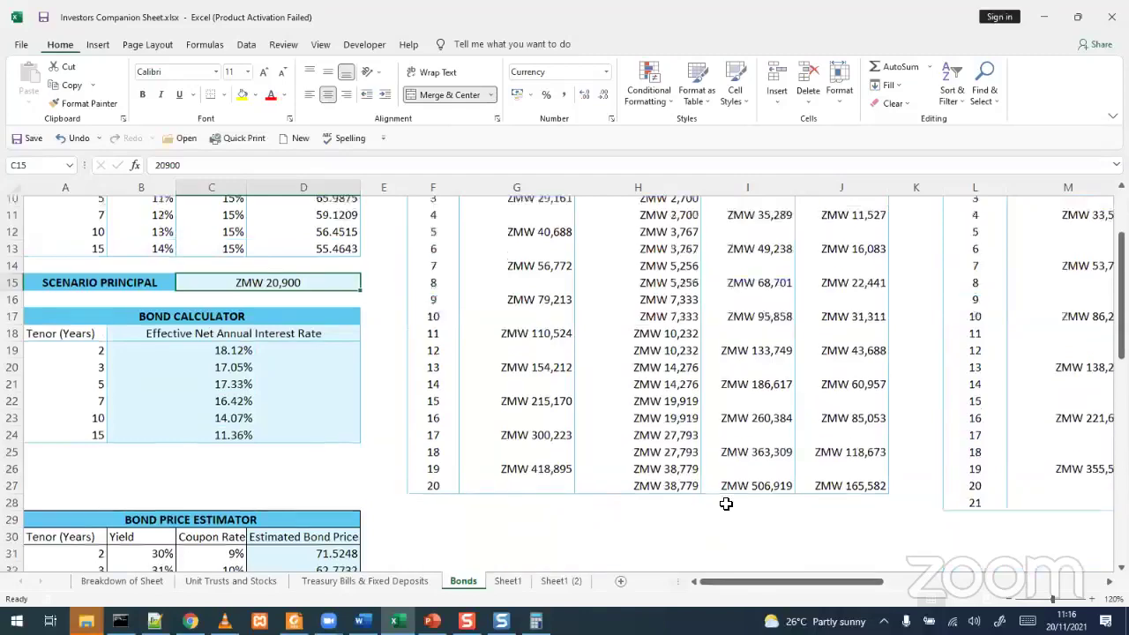
scroll(724, 429, up, 3)
scroll(643, 466, down, 5)
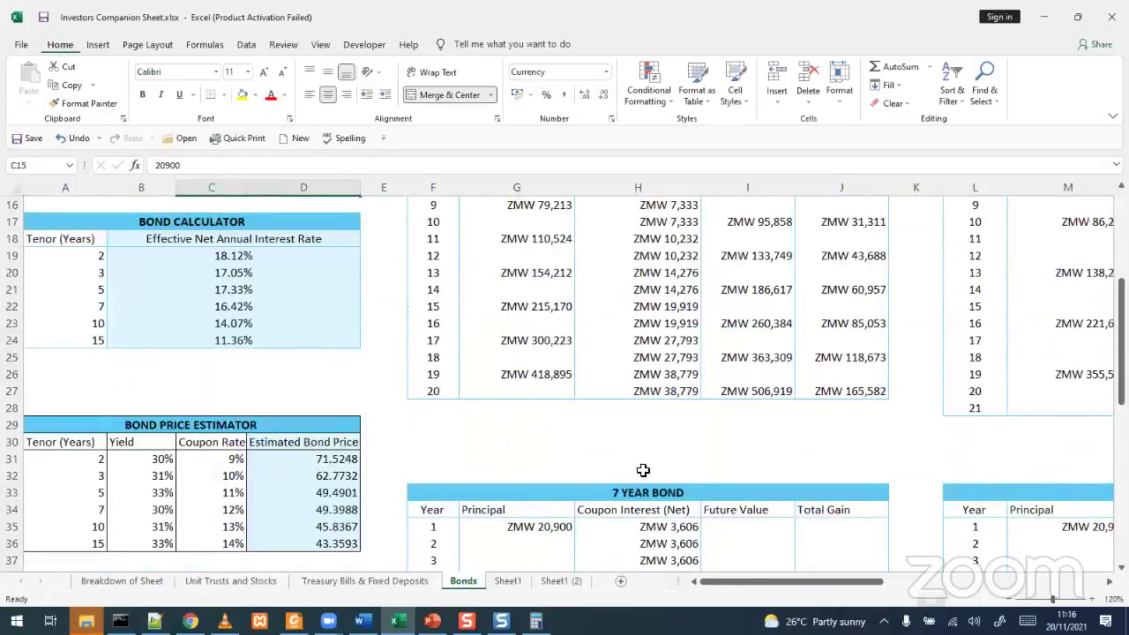
click(781, 396)
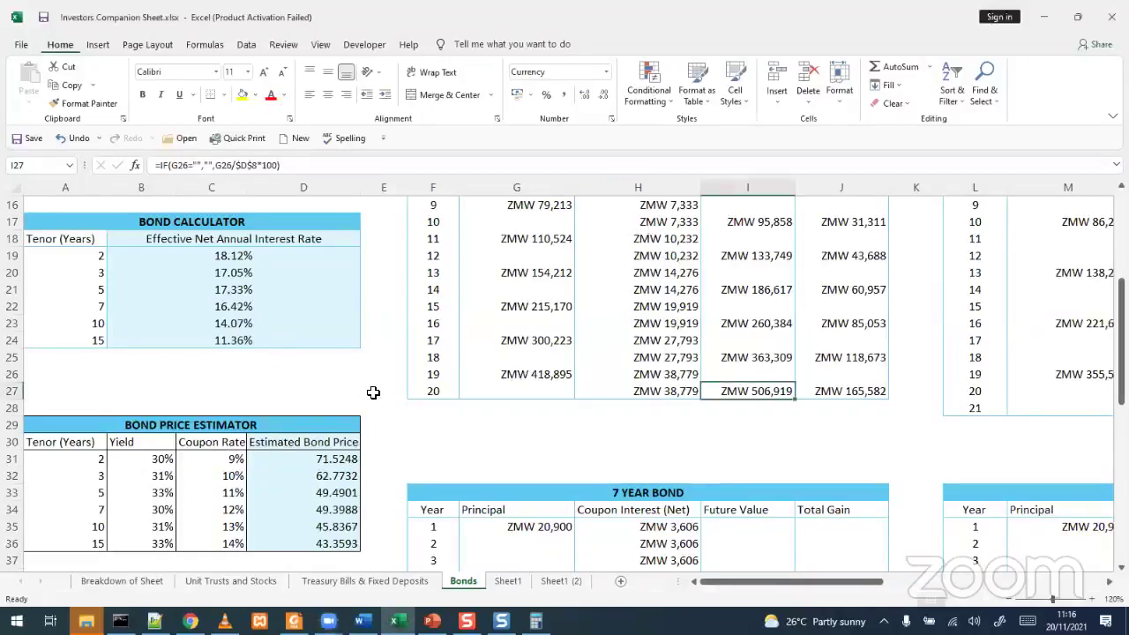
scroll(373, 392, up, 5)
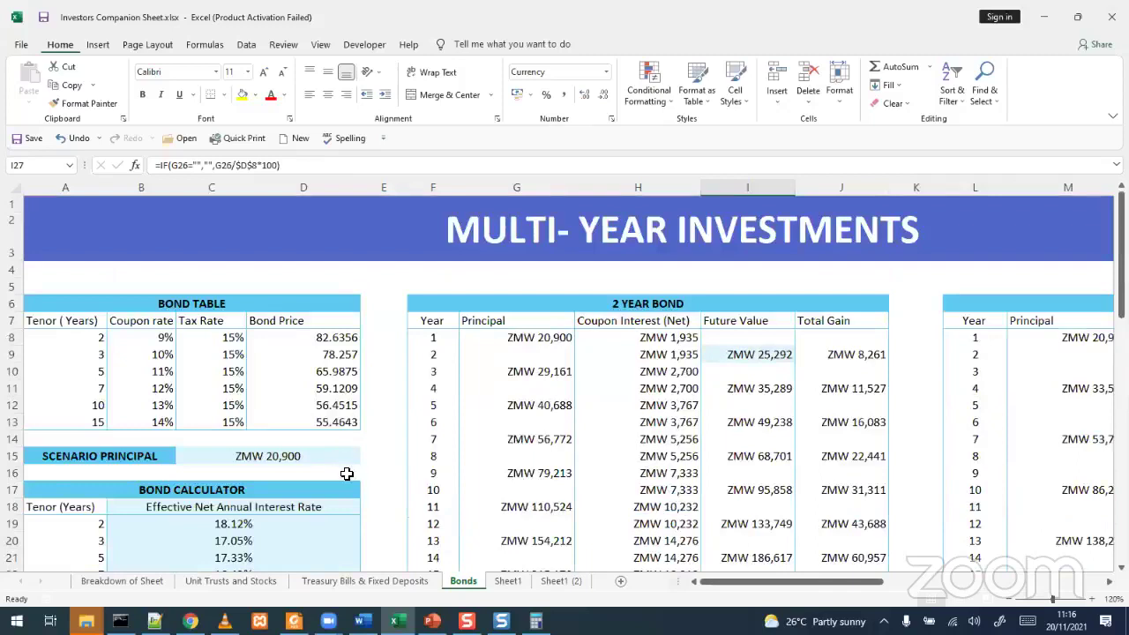
Examine the future values and total gains in the 10 YEAR BOND and 15 YEAR BOND projections
click(303, 459)
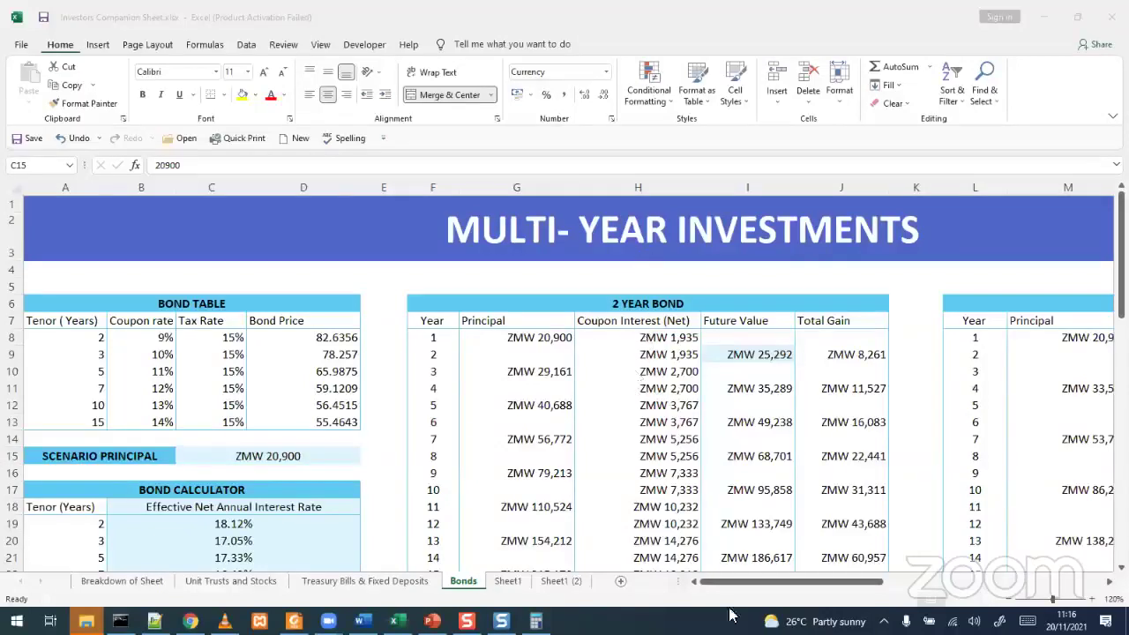
click(762, 582)
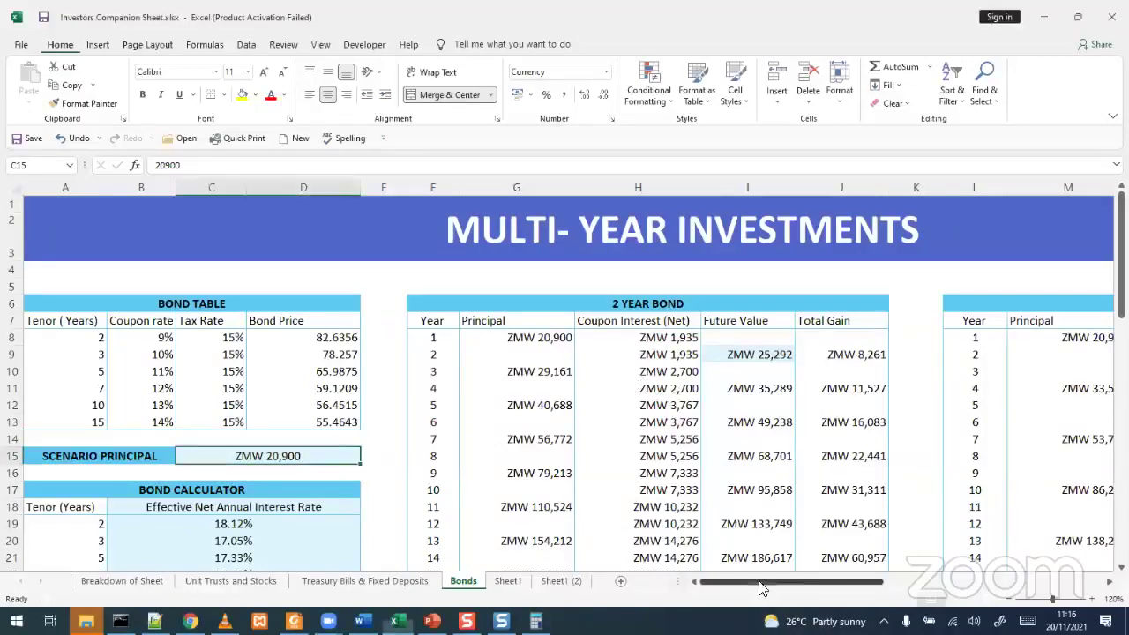
click(976, 584)
scroll(668, 524, right, 1)
scroll(666, 526, down, 6)
scroll(666, 526, down, 5)
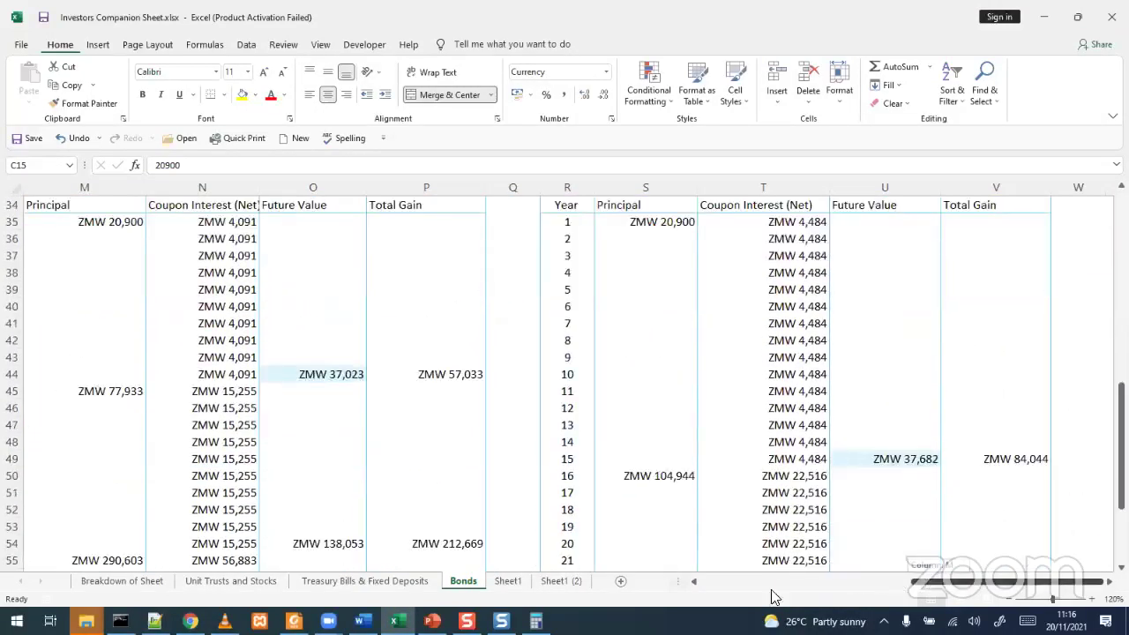
Set the scenario principal on the Bonds sheet to 200000
click(731, 582)
scroll(759, 520, left, 5)
scroll(758, 519, up, 11)
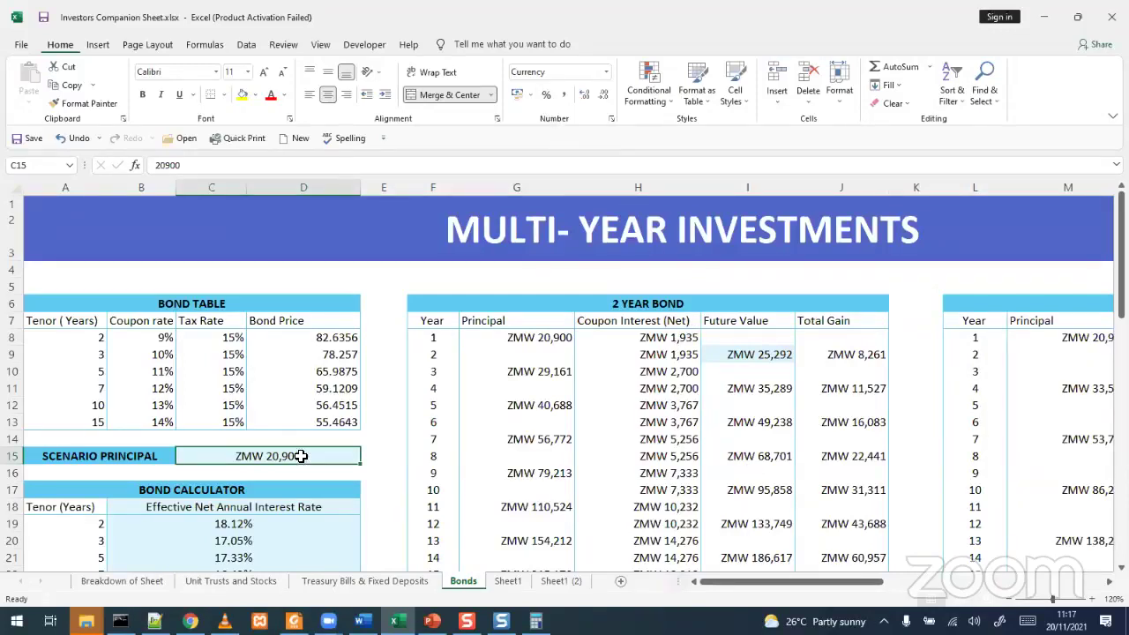
text(200000)
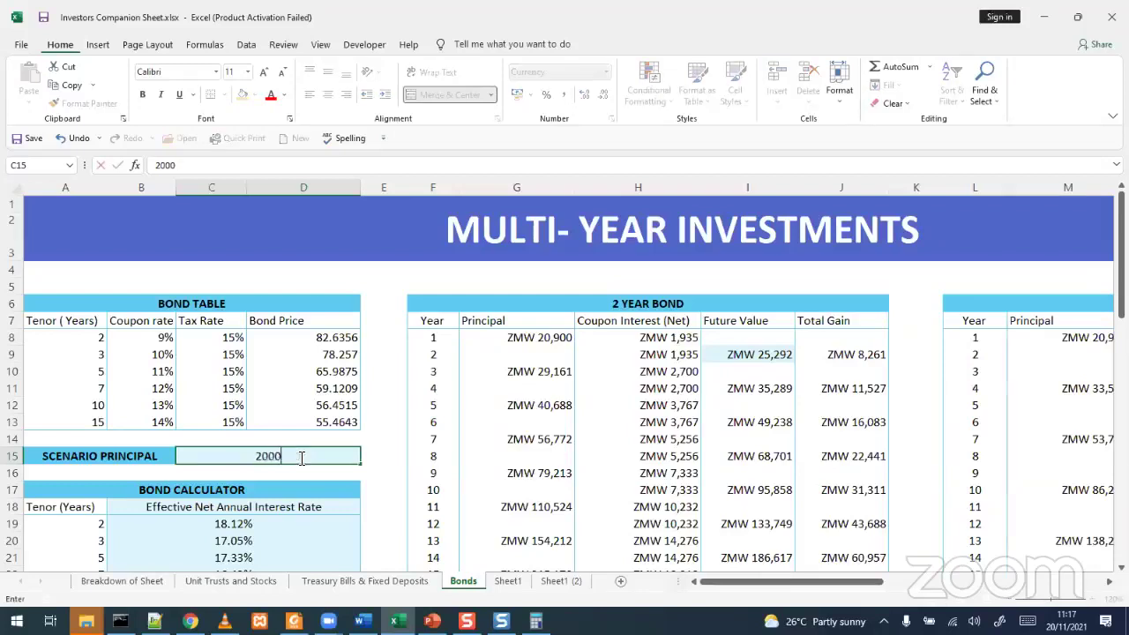
click(366, 474)
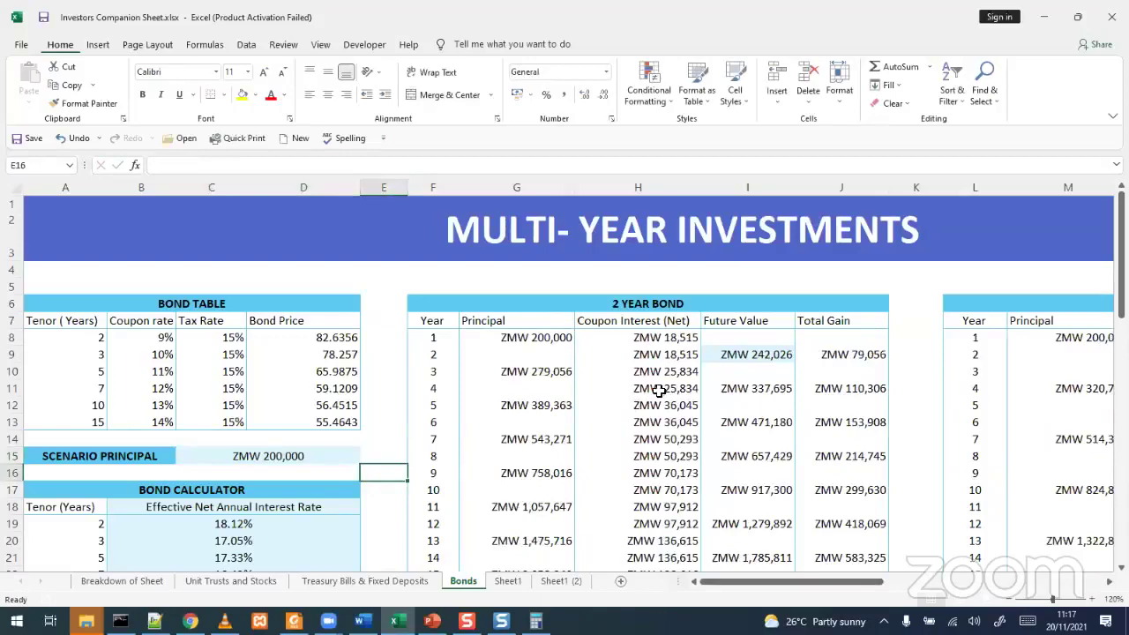
Compare the year 1 net coupon interest of the 2 YEAR BOND in H8 with that of the 3 YEAR BOND in N8
click(672, 339)
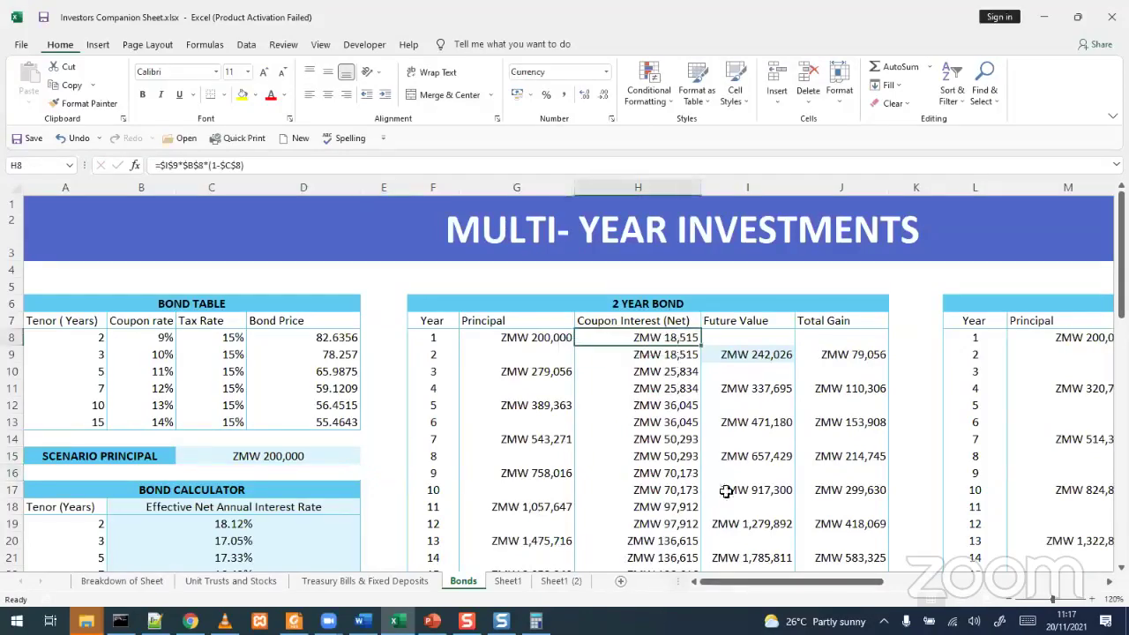
drag(784, 590, 879, 580)
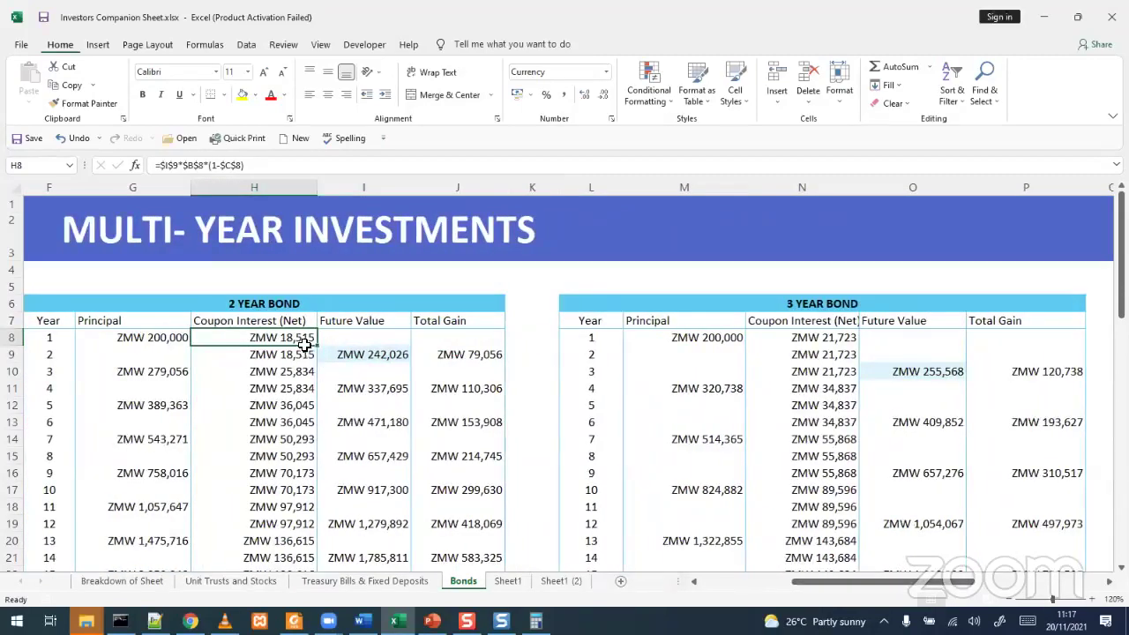
click(825, 341)
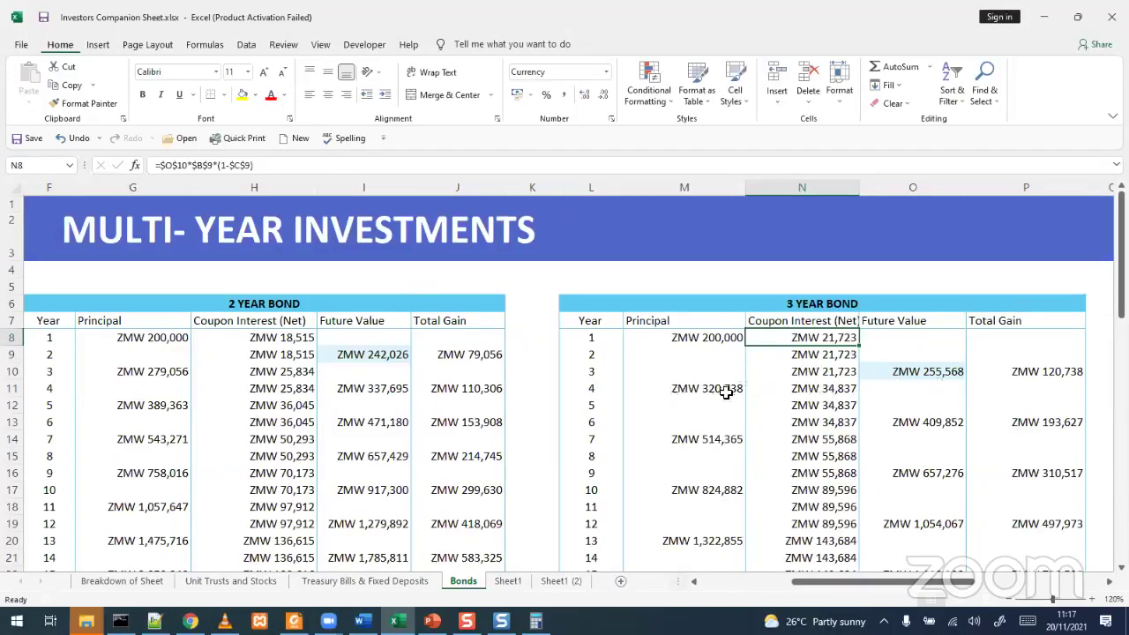
drag(826, 584, 697, 584)
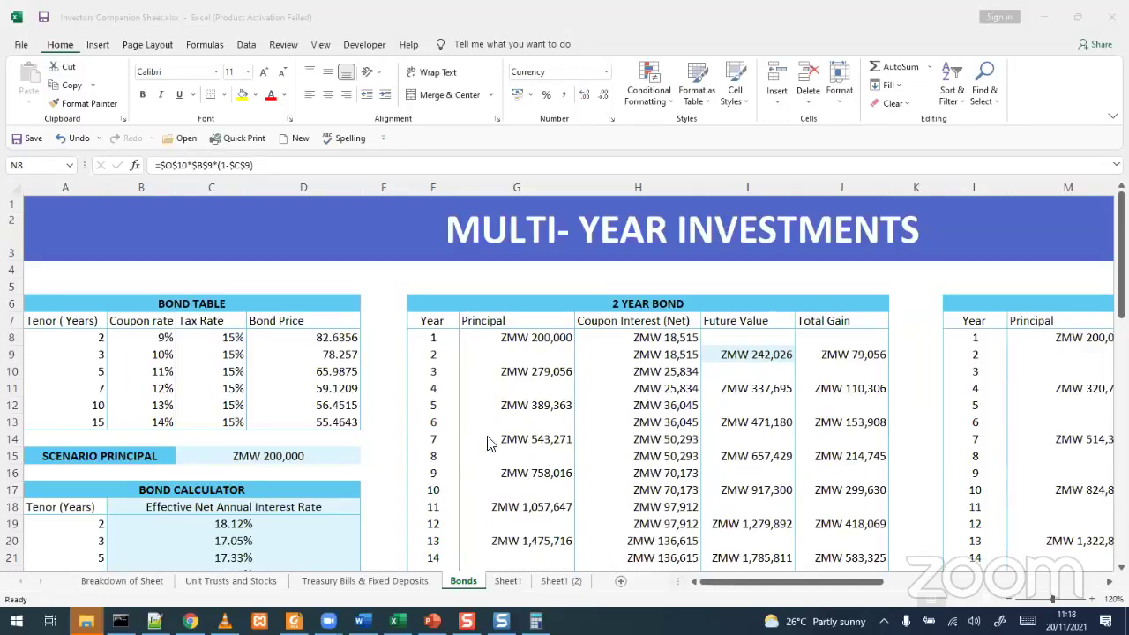
scroll(548, 502, down, 1)
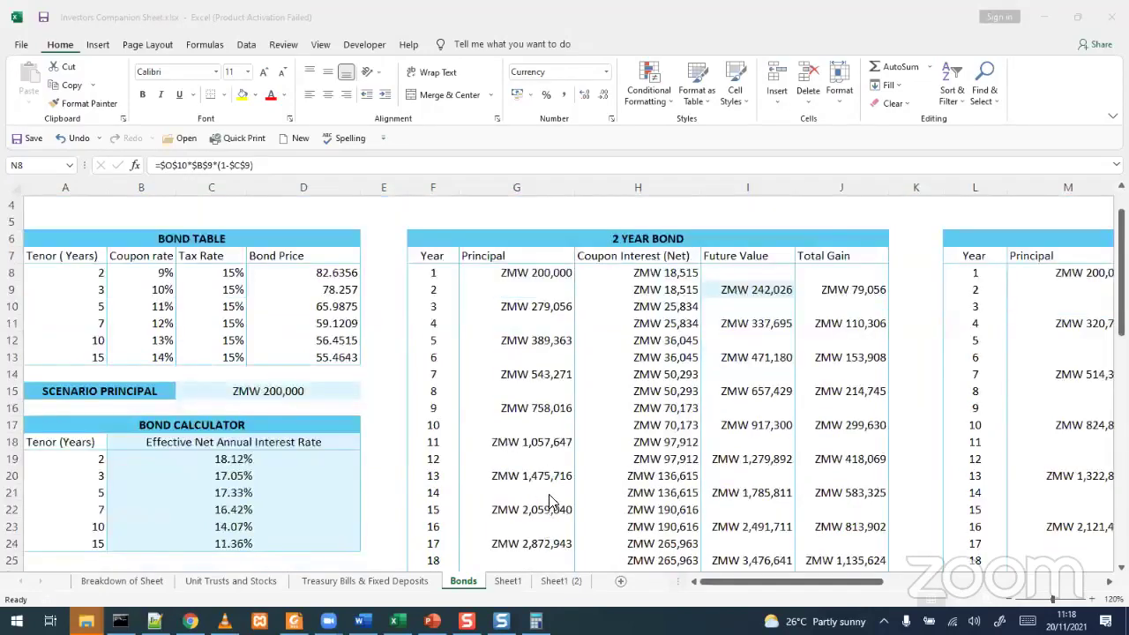
scroll(549, 501, up, 1)
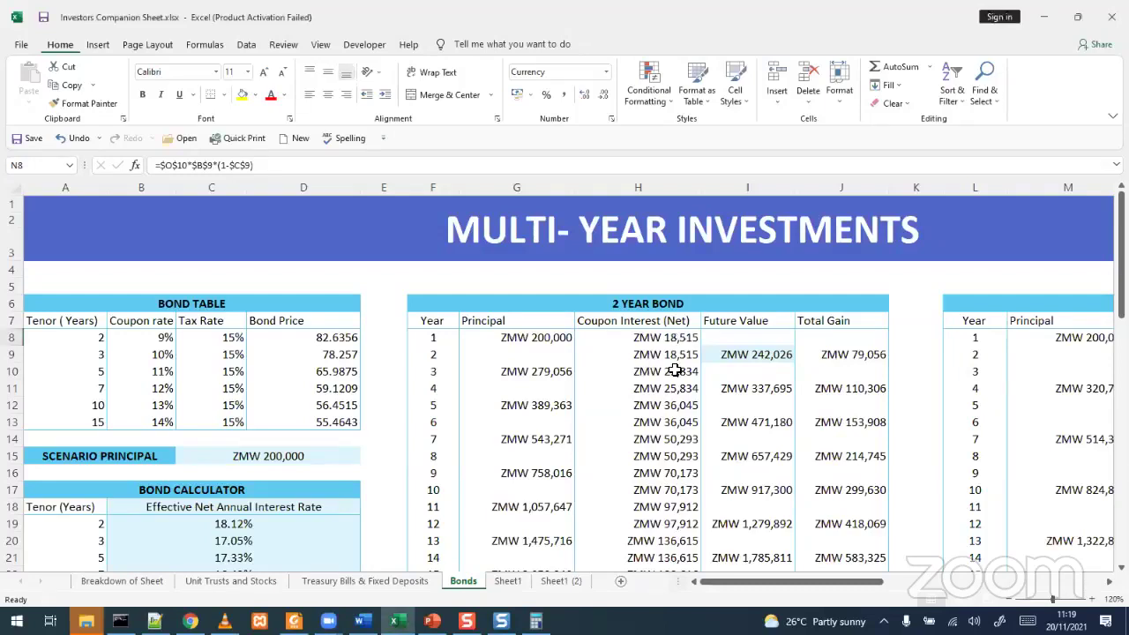
Review the first two years' net coupon interest of the 2 YEAR BOND in H8 and H9 and the bond prices in D8:D13
click(662, 339)
click(666, 355)
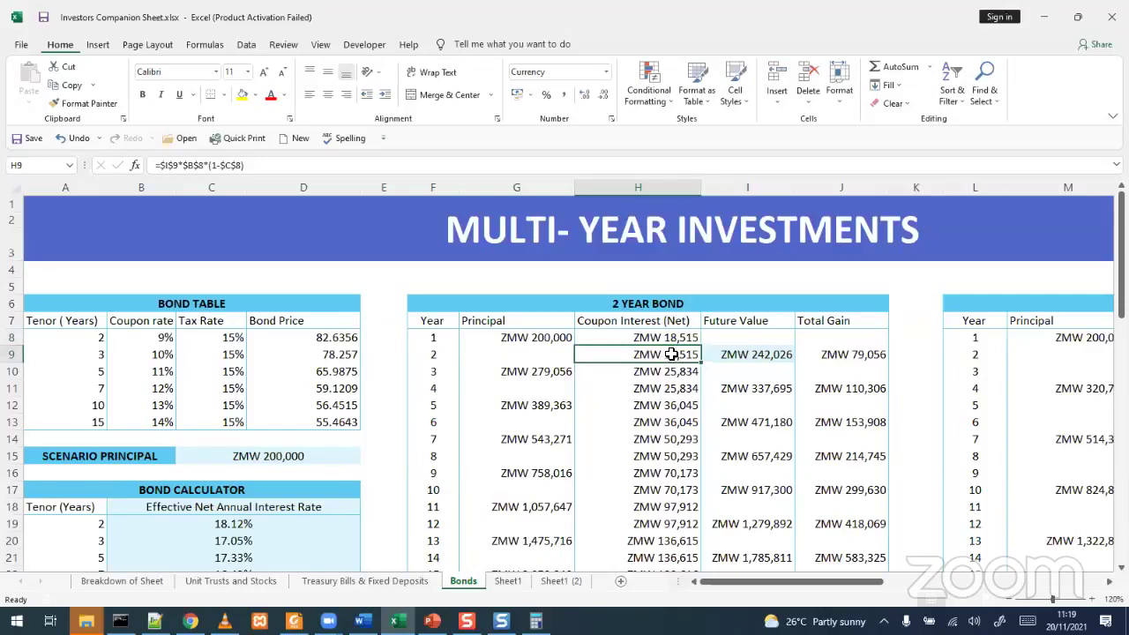
click(335, 339)
drag(336, 374, 337, 423)
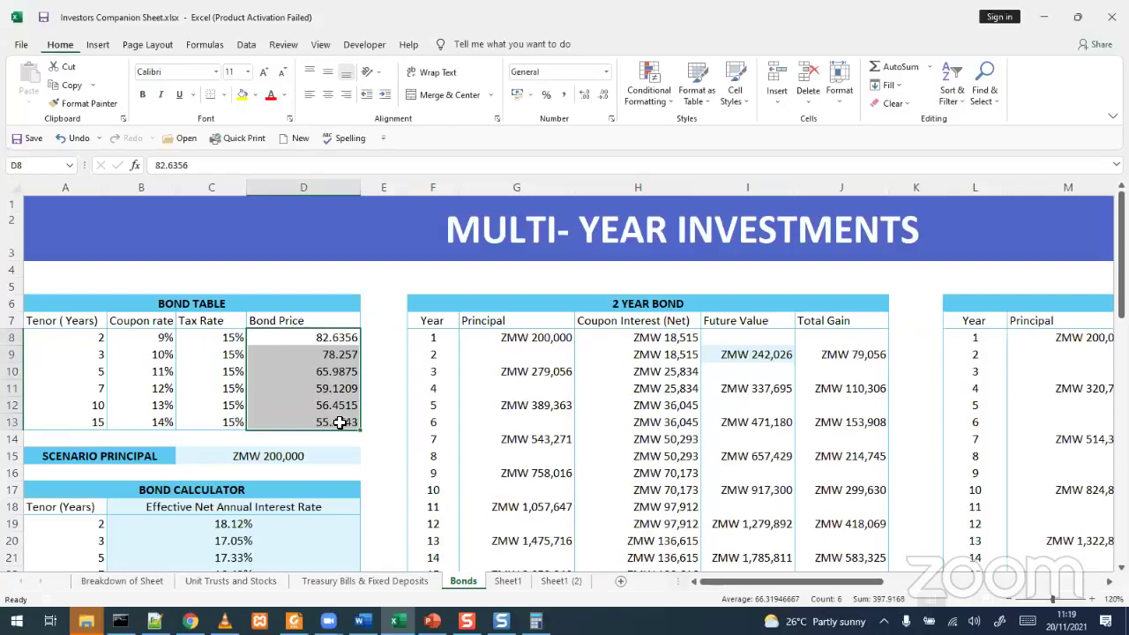
Check the 2 YEAR BOND's future value in I9, total gain in J9, and the year 1 and year 3 principals in G8 and G10
click(771, 355)
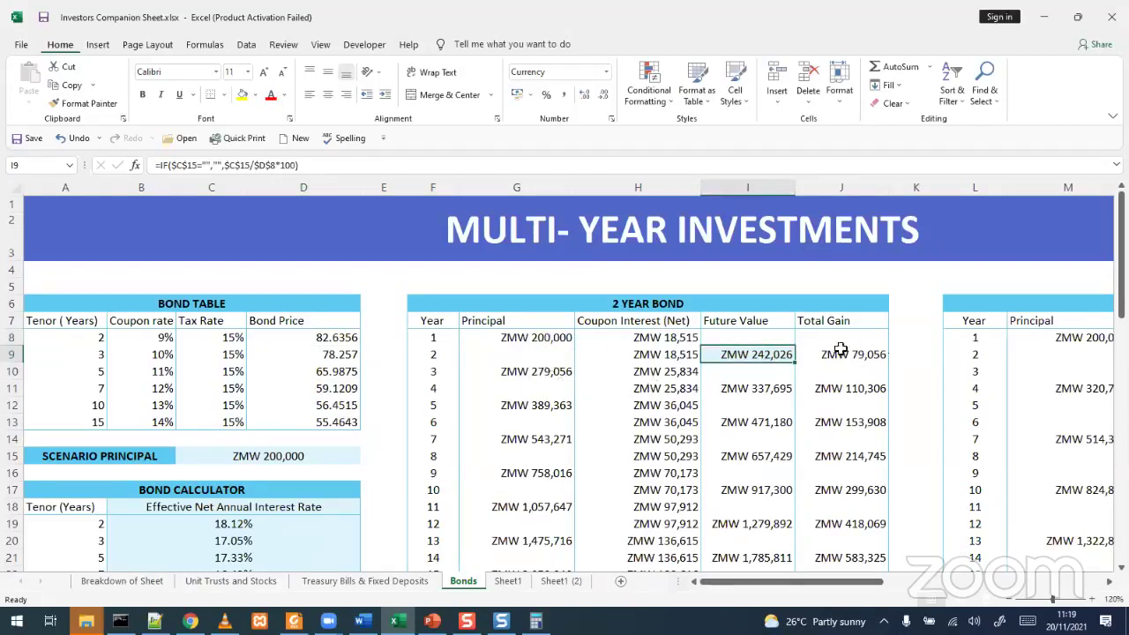
click(873, 354)
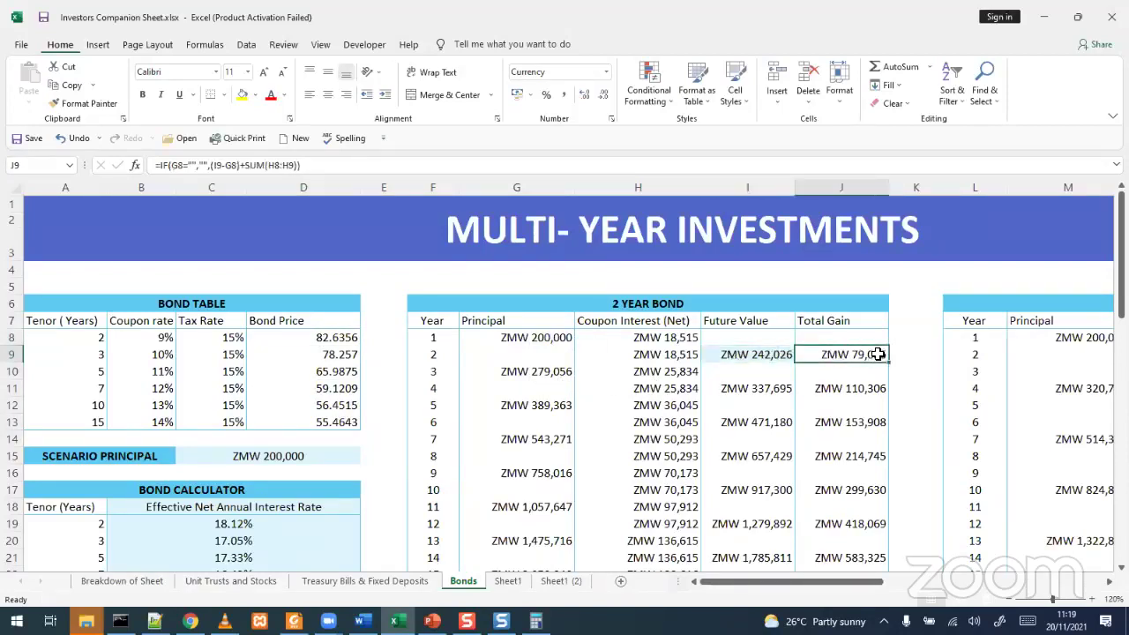
click(555, 338)
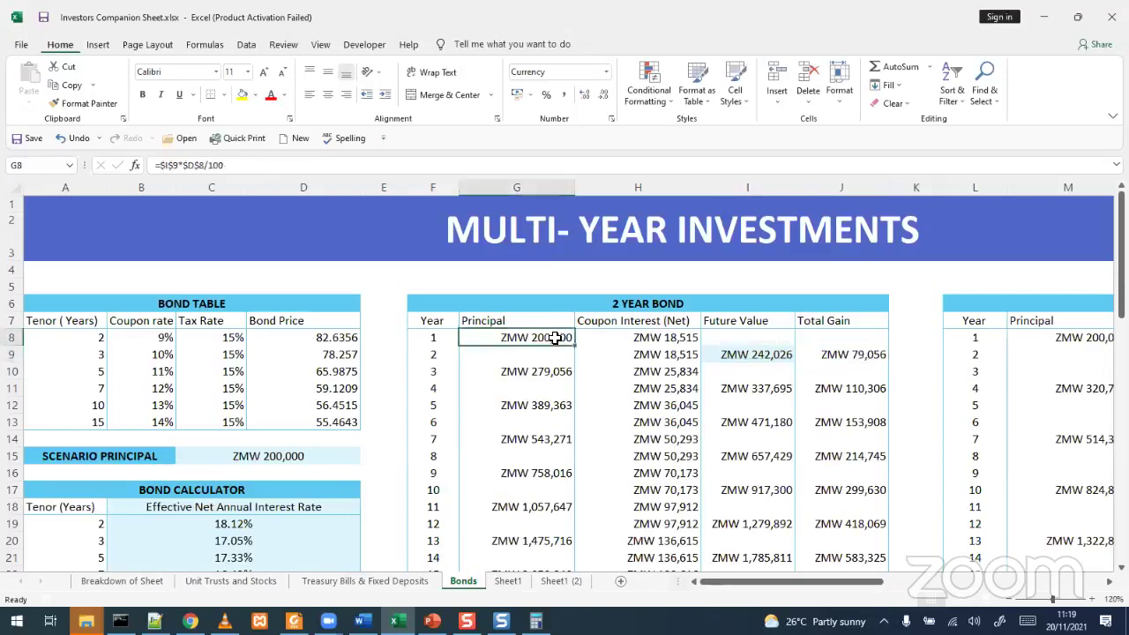
click(561, 373)
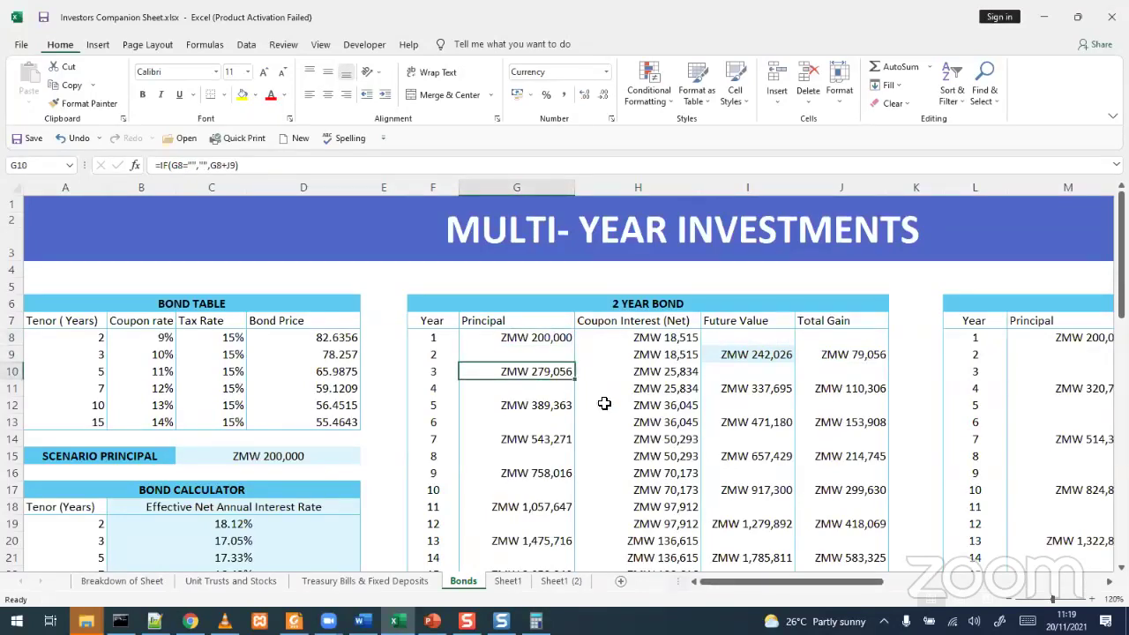
Examine how the 2 YEAR BOND principal grows up to year 20, including the year 11 principal in G18
scroll(610, 419, down, 2)
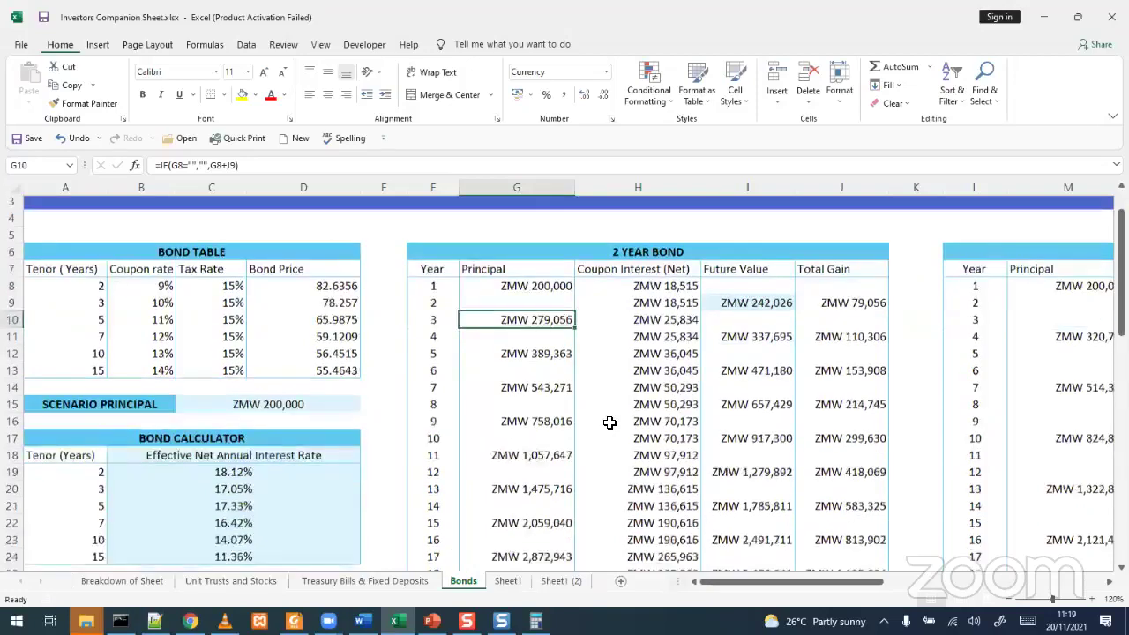
scroll(609, 422, down, 1)
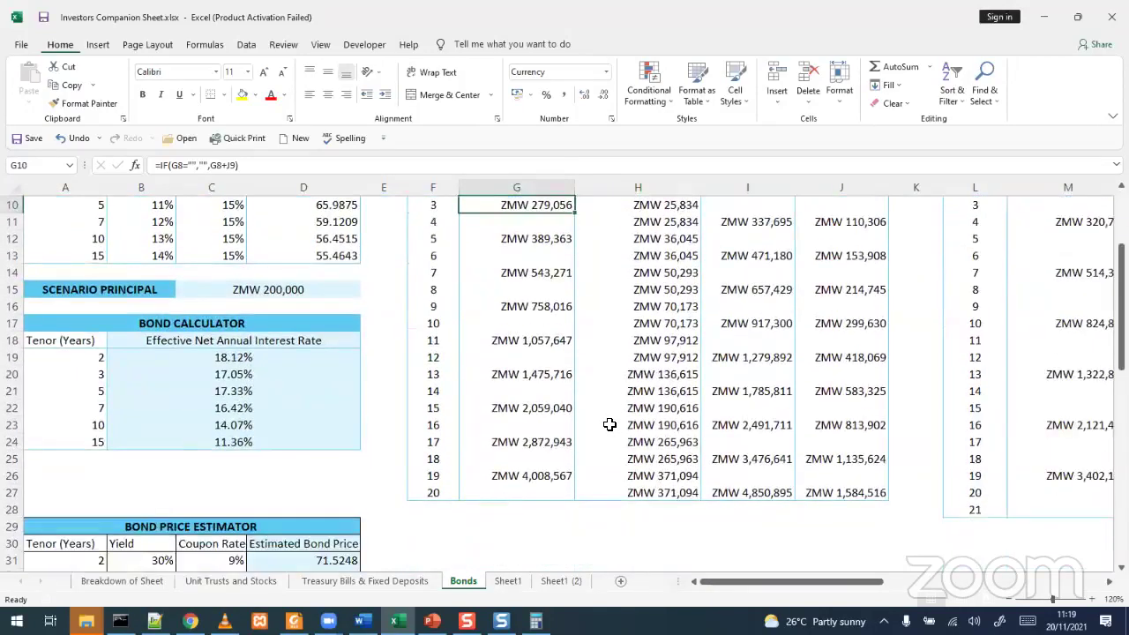
scroll(610, 425, up, 3)
scroll(574, 464, down, 3)
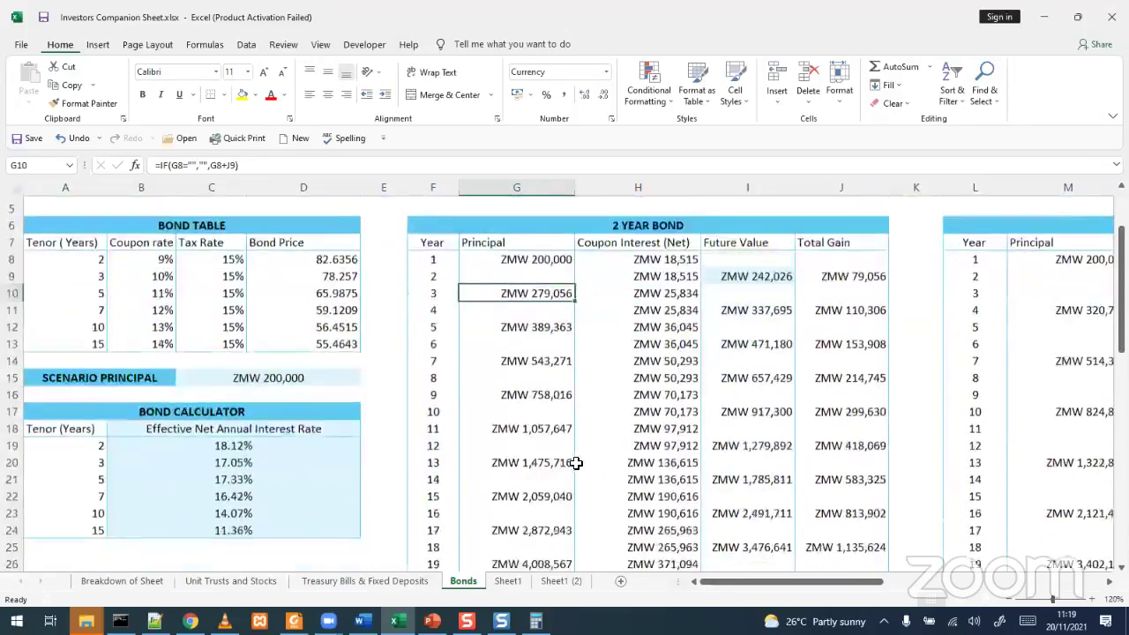
click(534, 345)
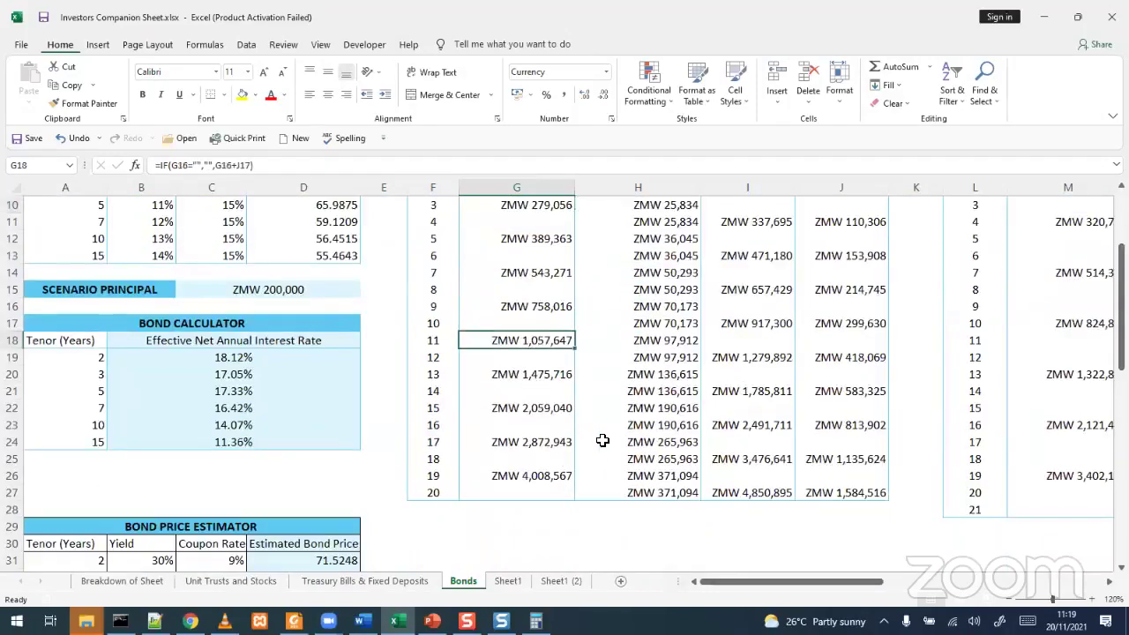
scroll(602, 439, up, 3)
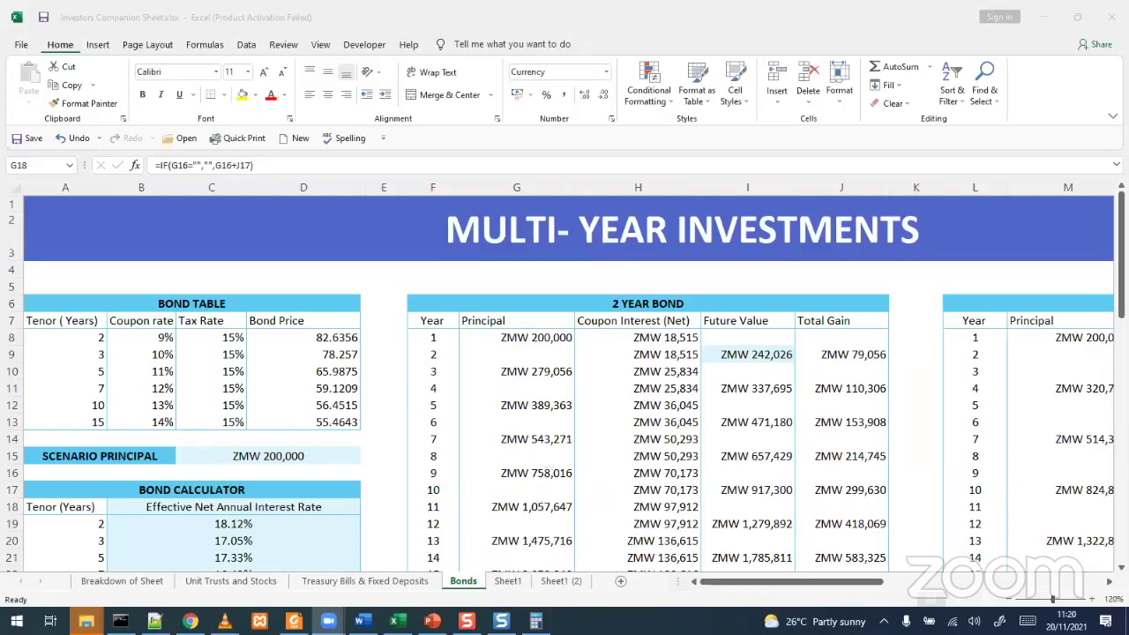
Switch to the Introduction To Bonds presentation in PowerPoint and look through its closing slides up to Recommendation
click(432, 621)
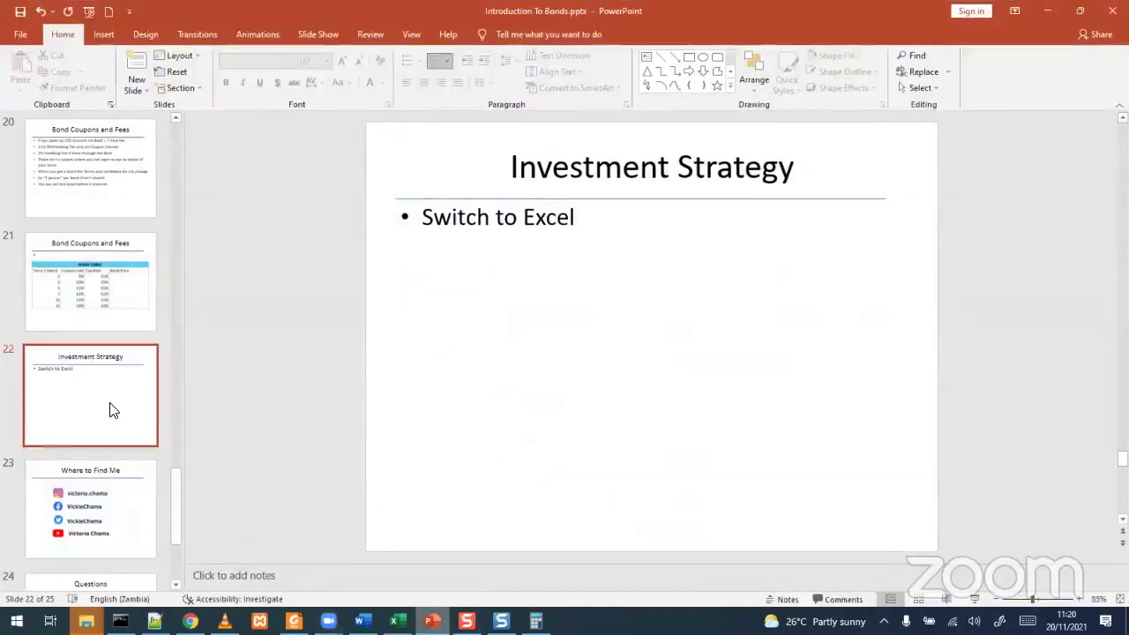
scroll(428, 336, down, 3)
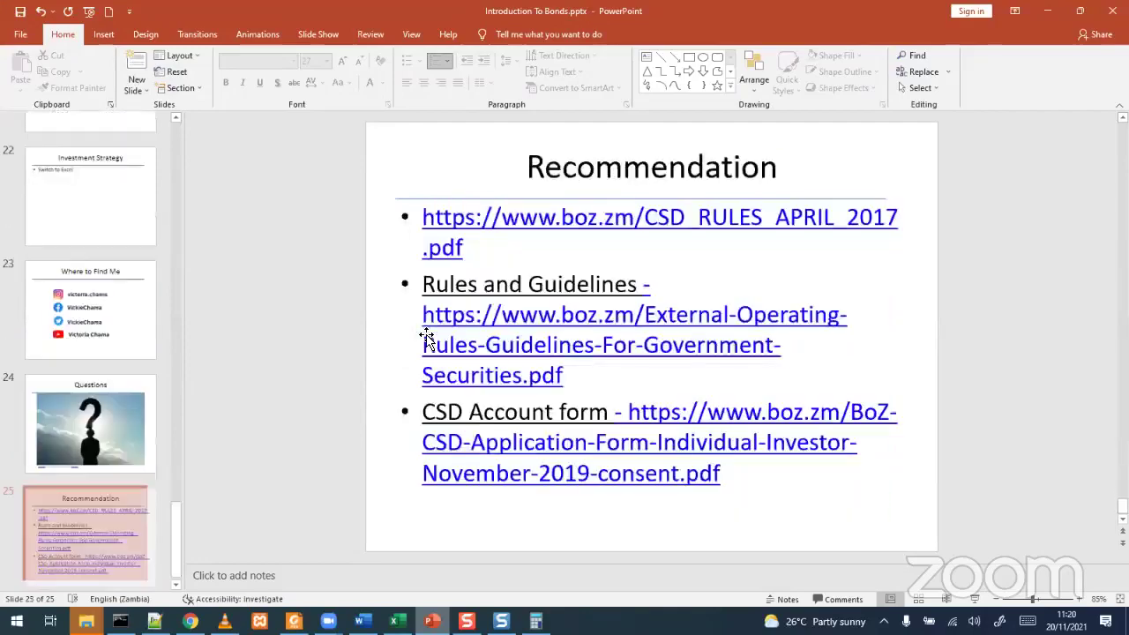
scroll(427, 337, up, 4)
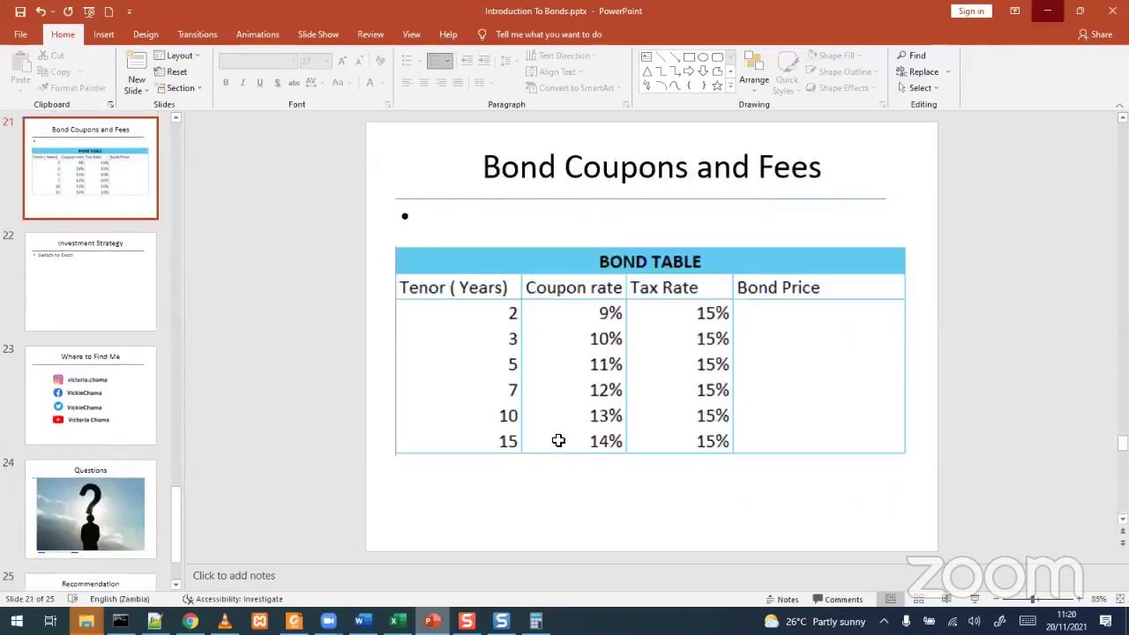
Switch back to the Excel workbook and view the 2 Year Bond schedule on Sheet1 and the 3 Year Bond schedule on Sheet1 (2)
key(alt+Tab)
click(506, 580)
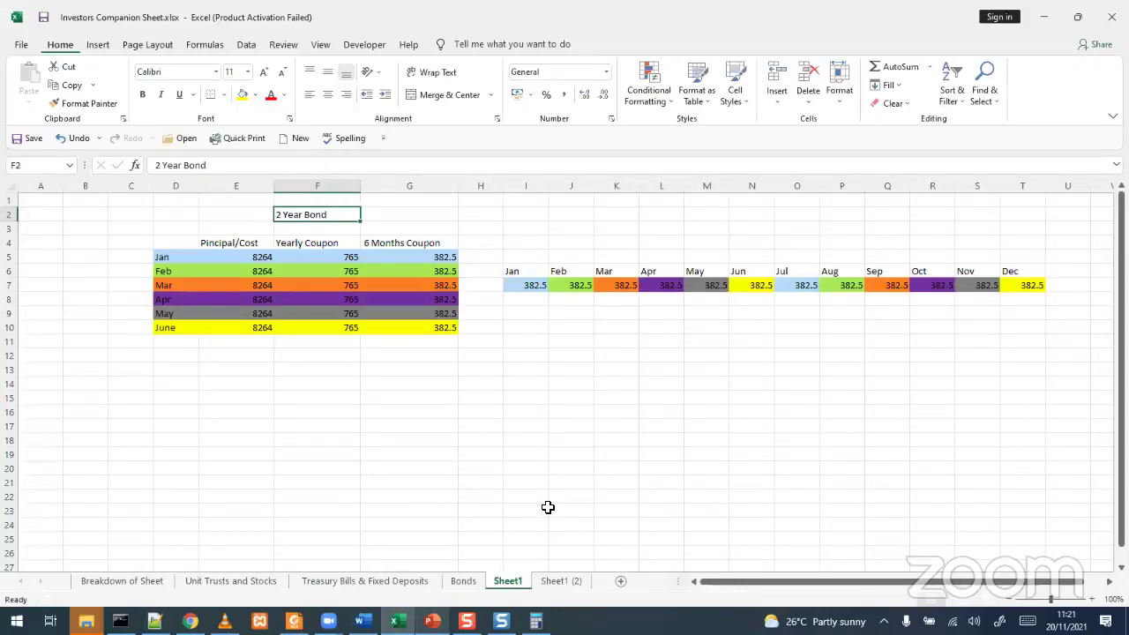
click(561, 580)
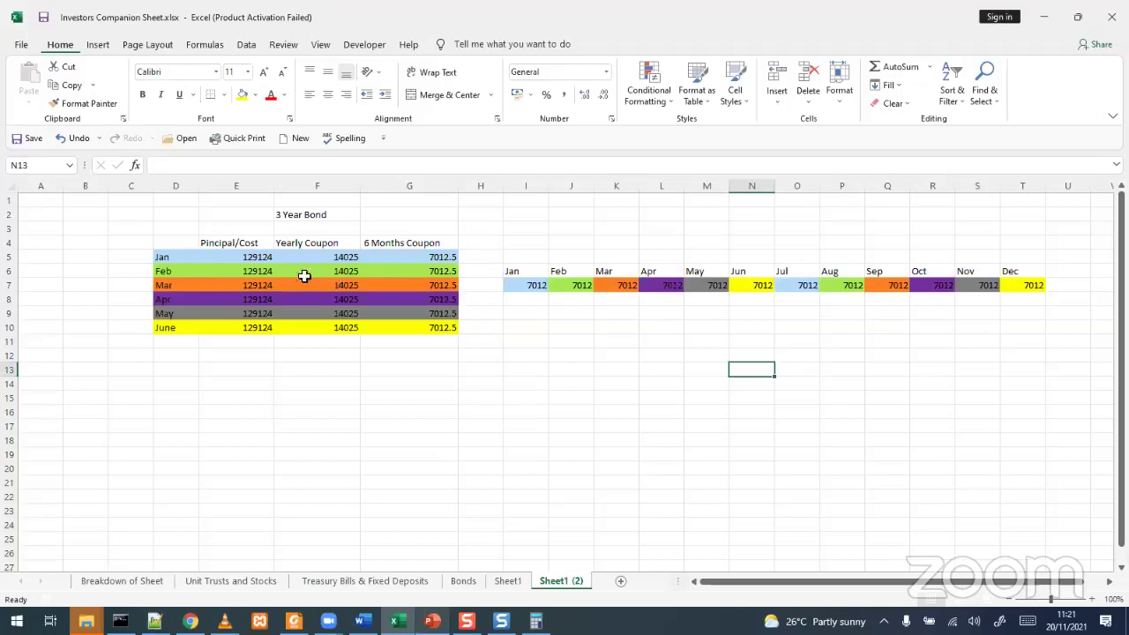
Go through the January row of the 3 Year Bond table and the monthly principal costs from E5 to E10
drag(163, 257, 445, 258)
click(259, 258)
click(259, 271)
click(260, 285)
click(260, 300)
click(258, 314)
click(259, 323)
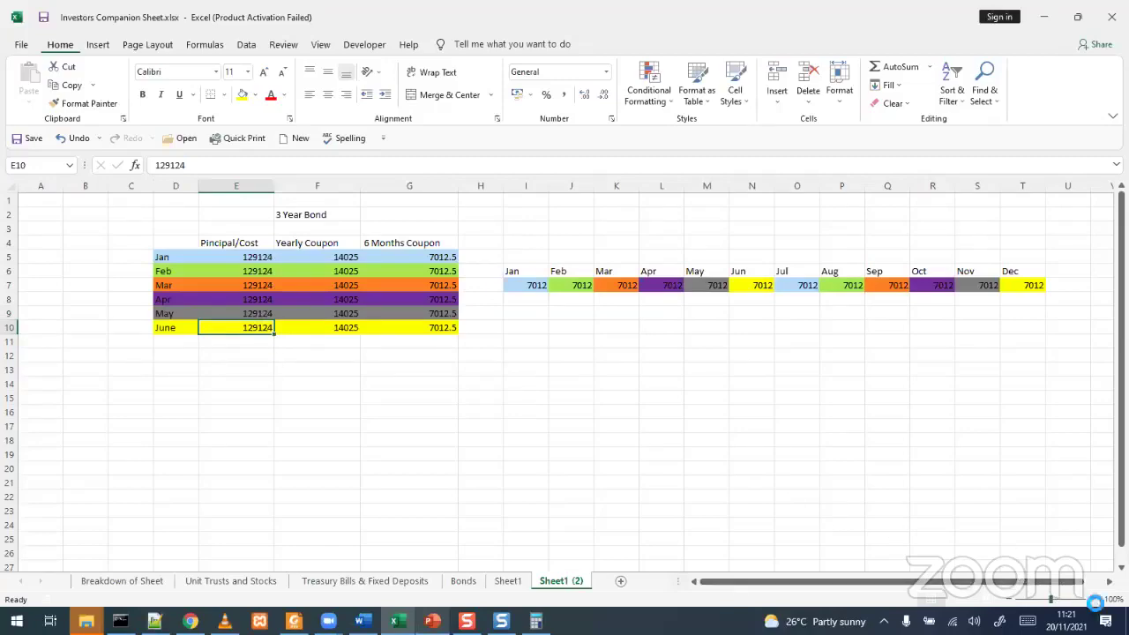
Check the bond title in F2 and the January and June principal costs in E5 and E10 on Sheet1 (2)
click(1091, 600)
click(1092, 600)
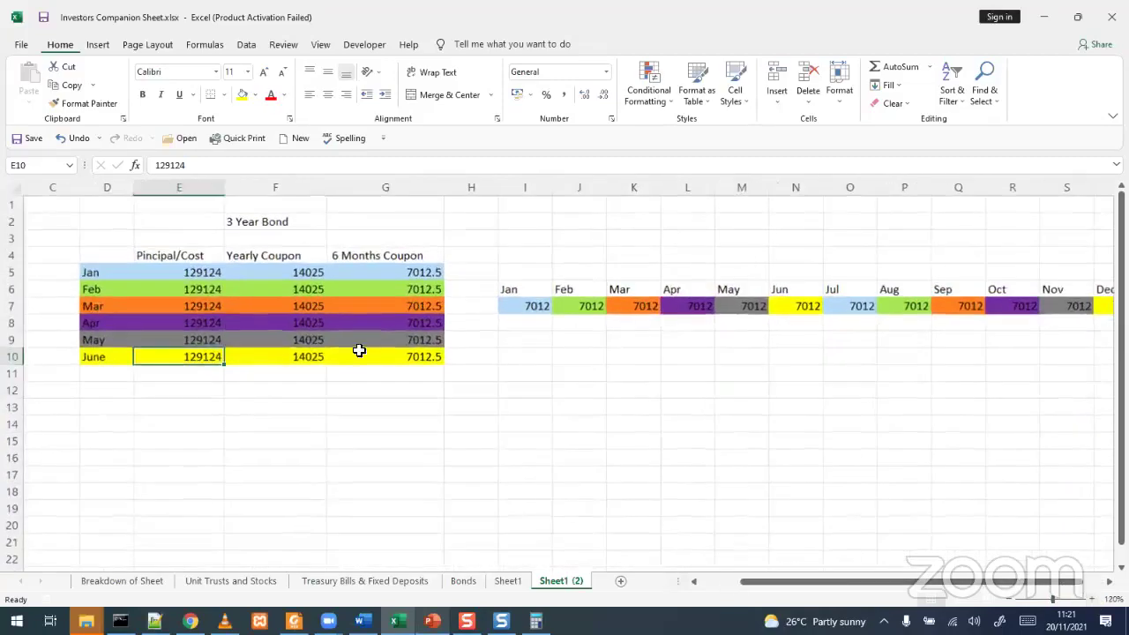
click(180, 276)
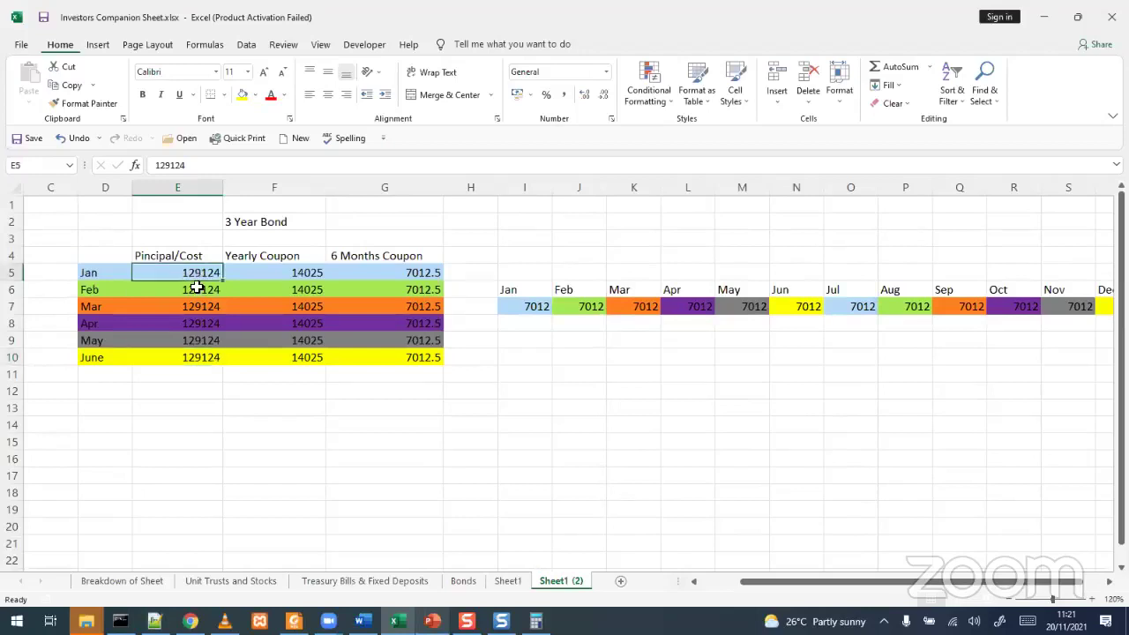
click(195, 357)
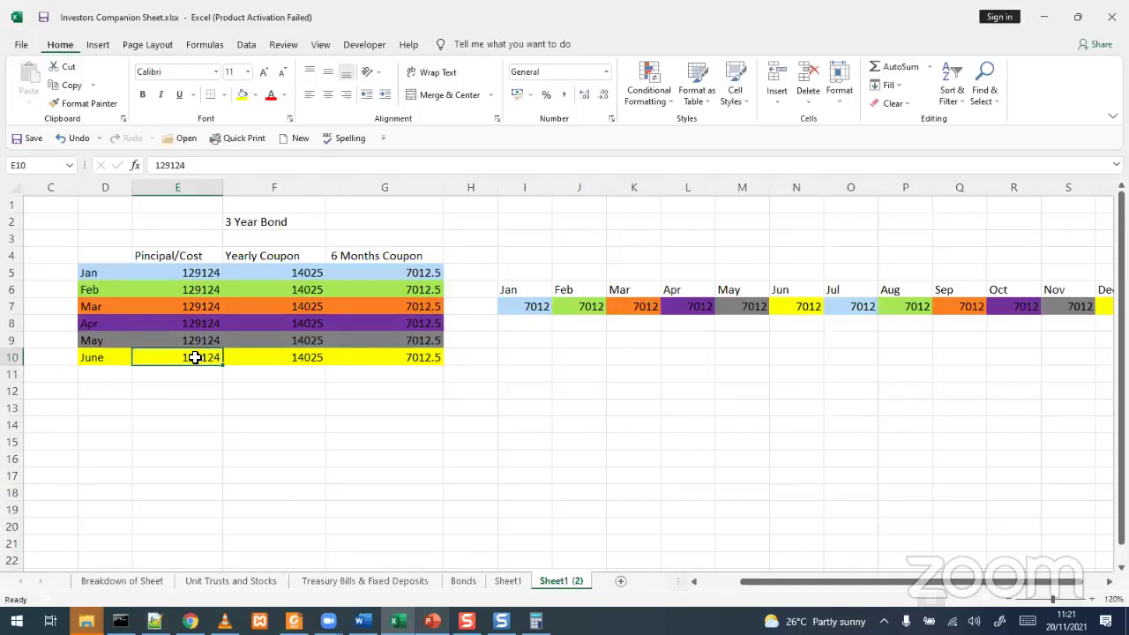
click(240, 219)
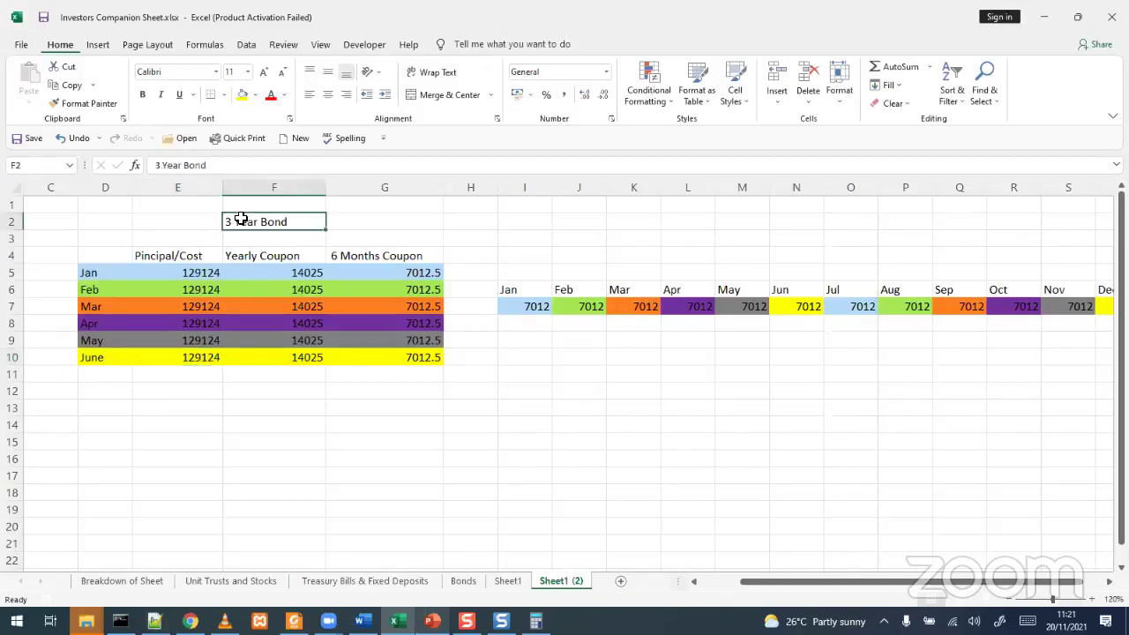
click(202, 273)
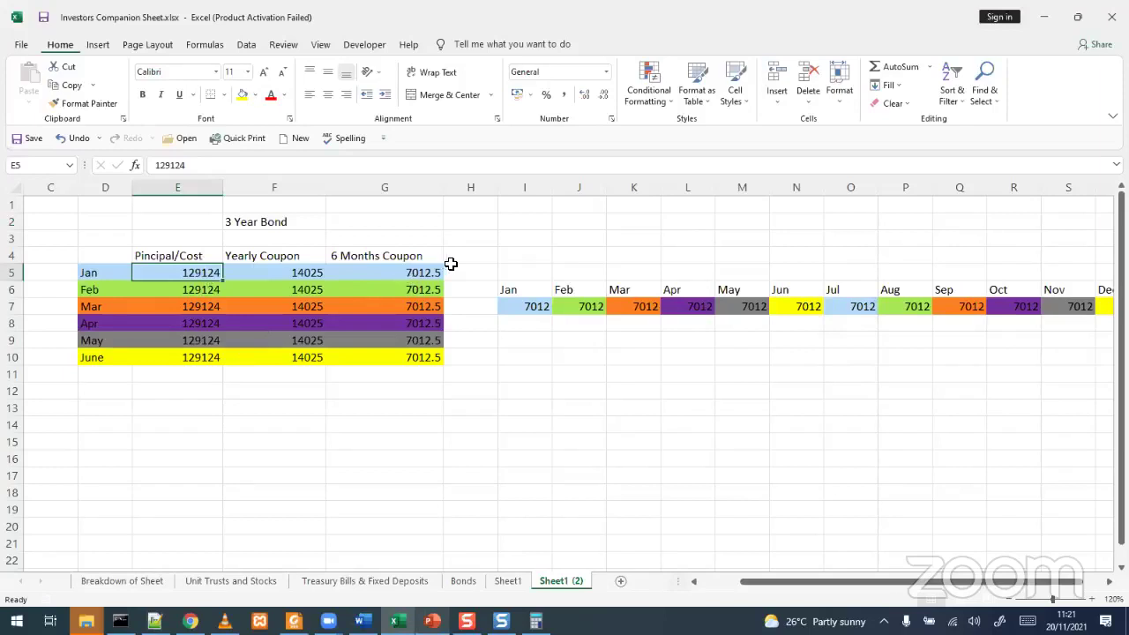
Examine the July and January coupon payments in O7 and I7 of the monthly schedule, briefly referring to the Bonds sheet
drag(801, 582, 822, 582)
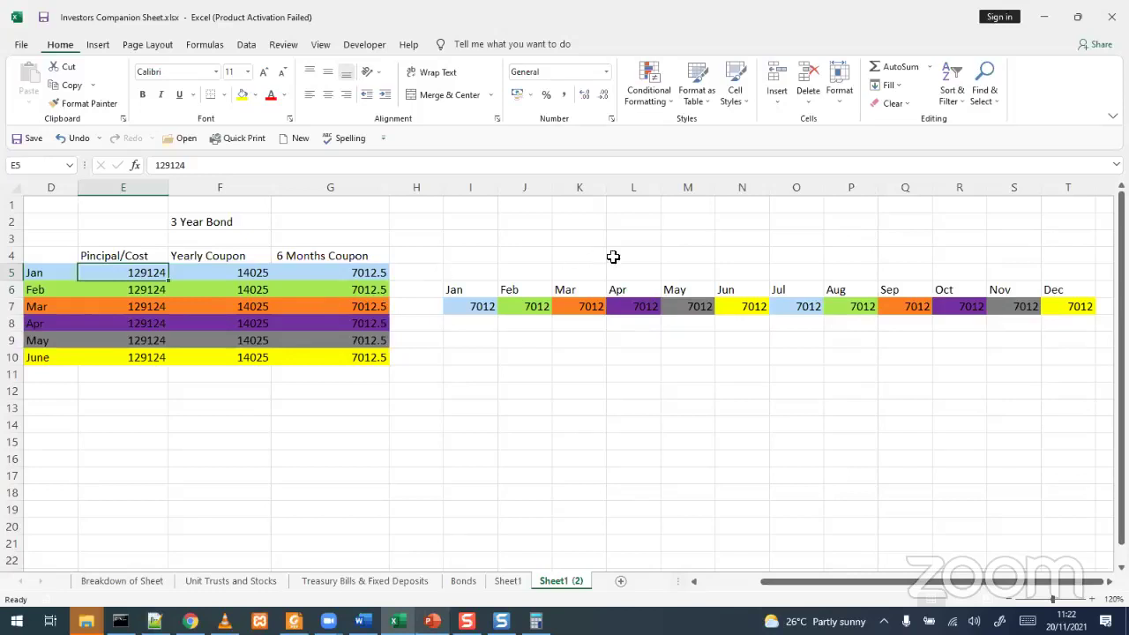
click(810, 309)
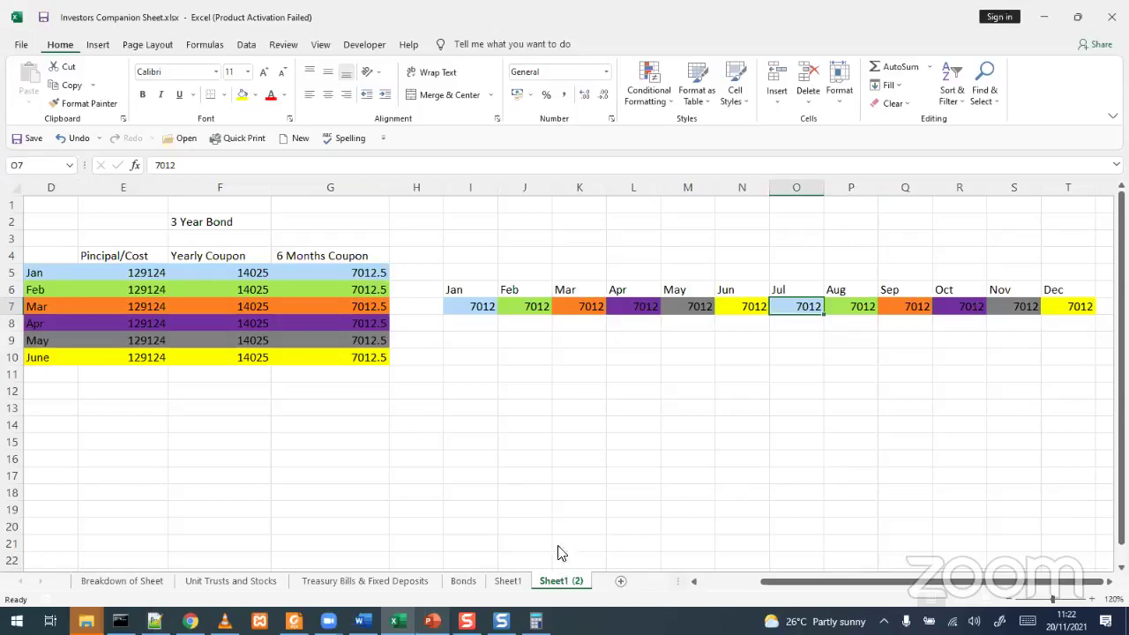
click(465, 584)
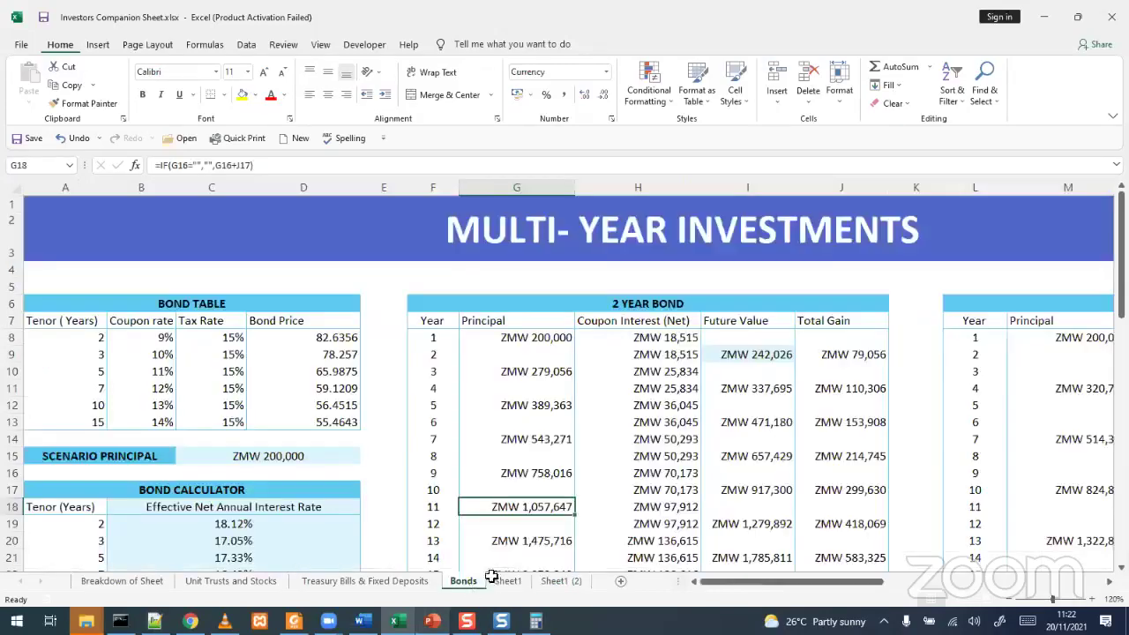
click(561, 582)
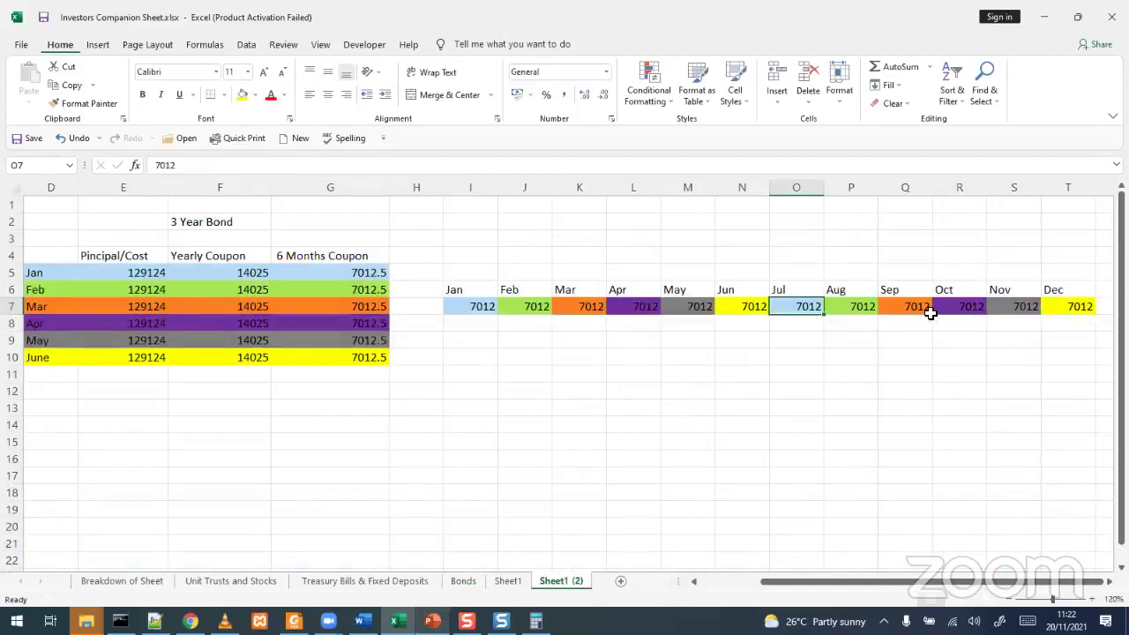
click(474, 305)
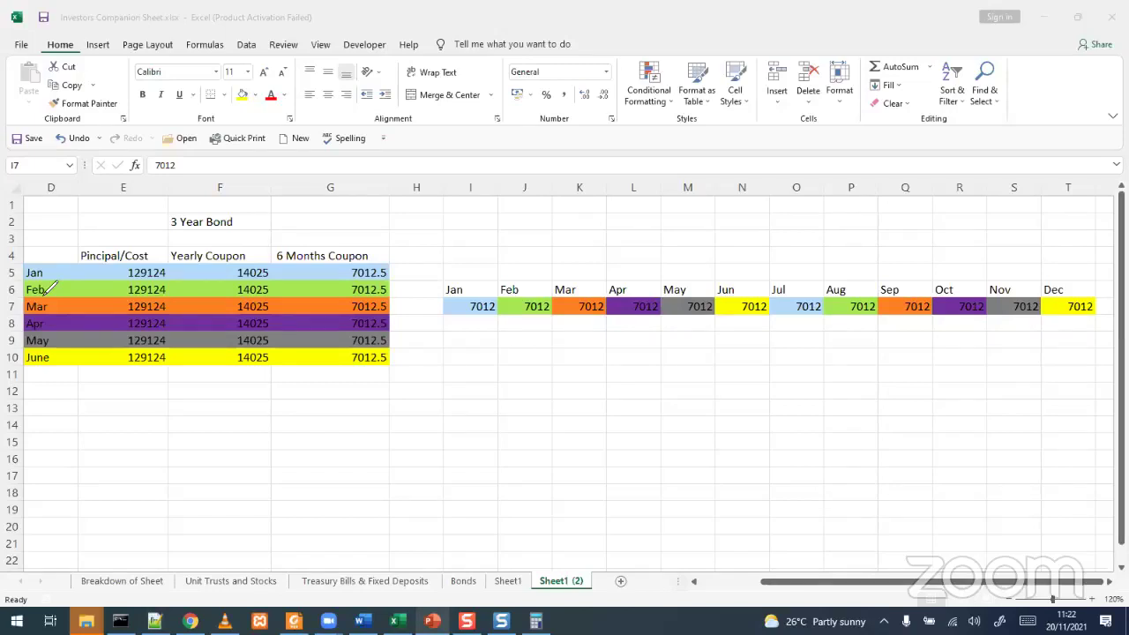
Circle the February and March principals, underline the February, August, March and September coupons, and draw a mark beside the 6 Months Coupon column
mouse_move(175, 284)
mouse_down()
mouse_move(145, 271)
mouse_move(124, 293)
mouse_move(185, 295)
mouse_move(179, 280)
mouse_up()
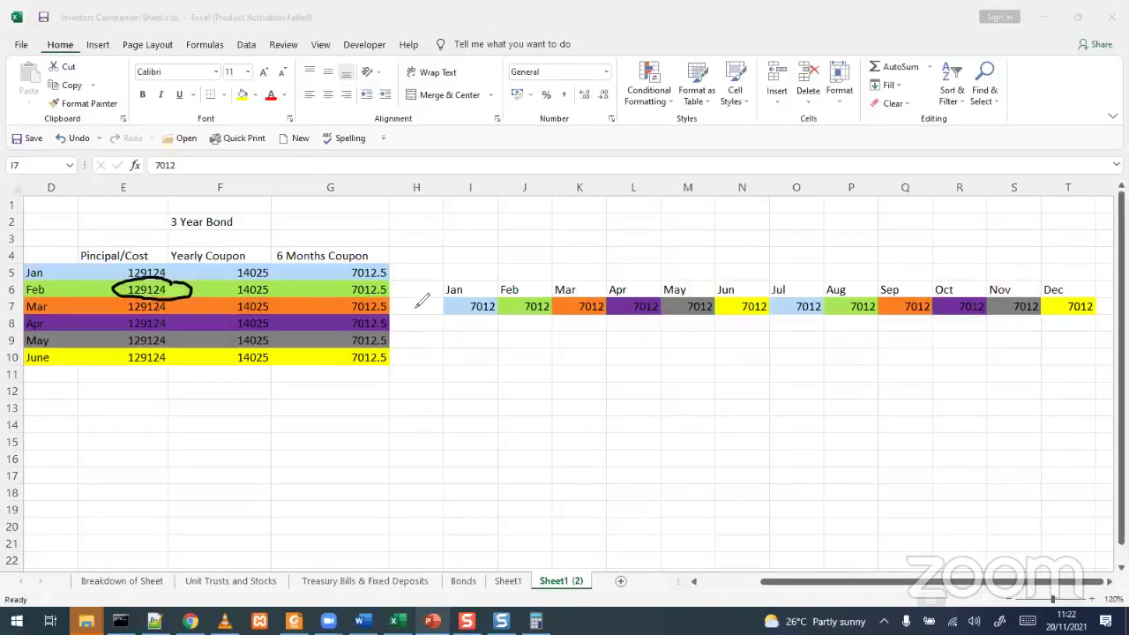
drag(844, 323, 870, 323)
drag(519, 323, 540, 323)
mouse_move(128, 298)
mouse_down()
mouse_move(132, 316)
mouse_move(167, 300)
mouse_up()
drag(579, 318, 589, 317)
drag(899, 324, 908, 322)
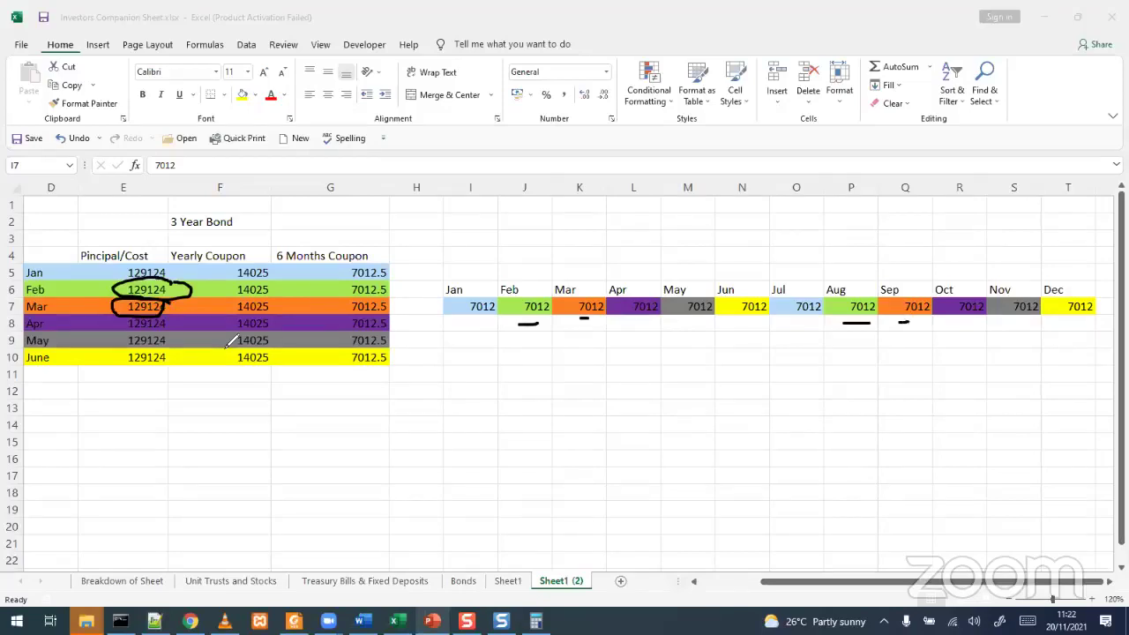
drag(396, 262, 404, 362)
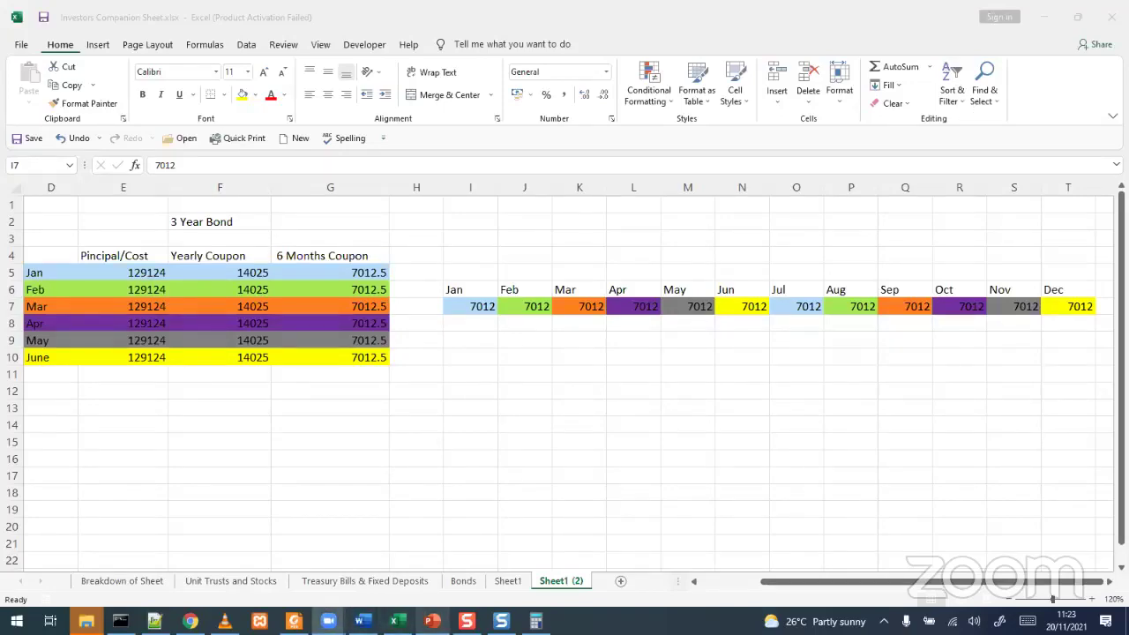
Switch to the Introduction To Bonds presentation in PowerPoint and display the Where to Find Me slide
key(alt+Tab)
scroll(272, 394, down, 4)
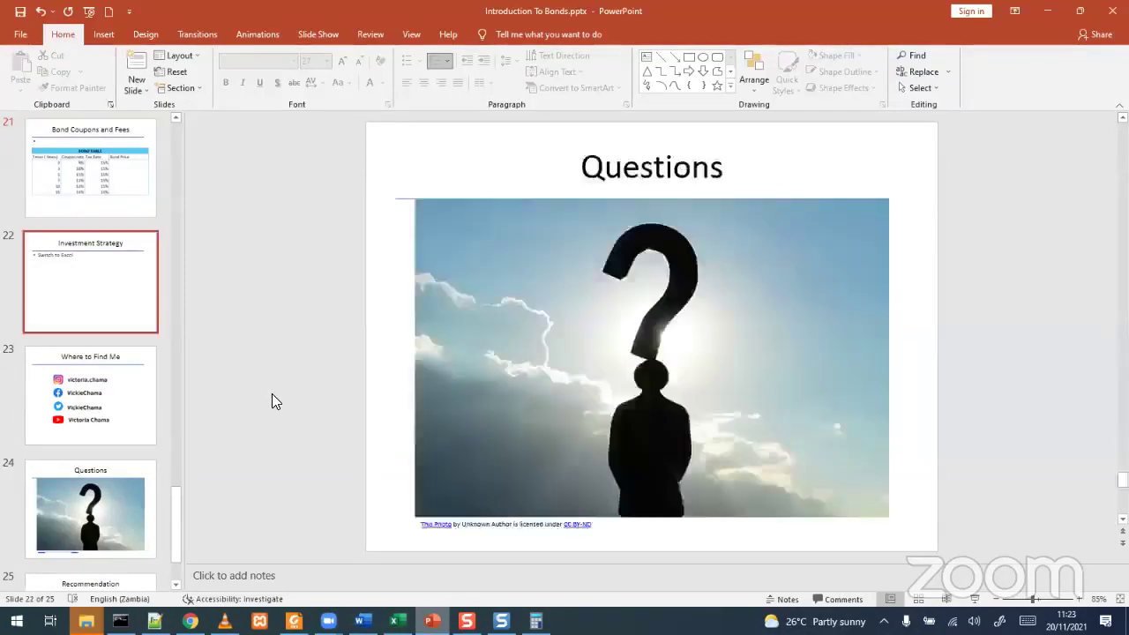
scroll(271, 394, up, 3)
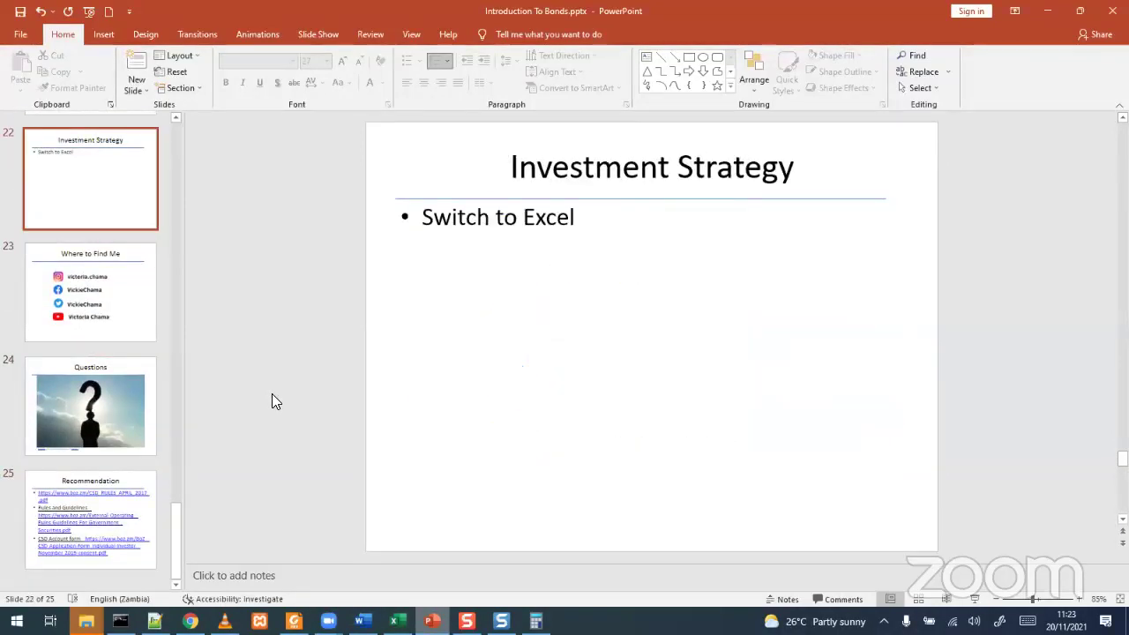
scroll(292, 417, down, 1)
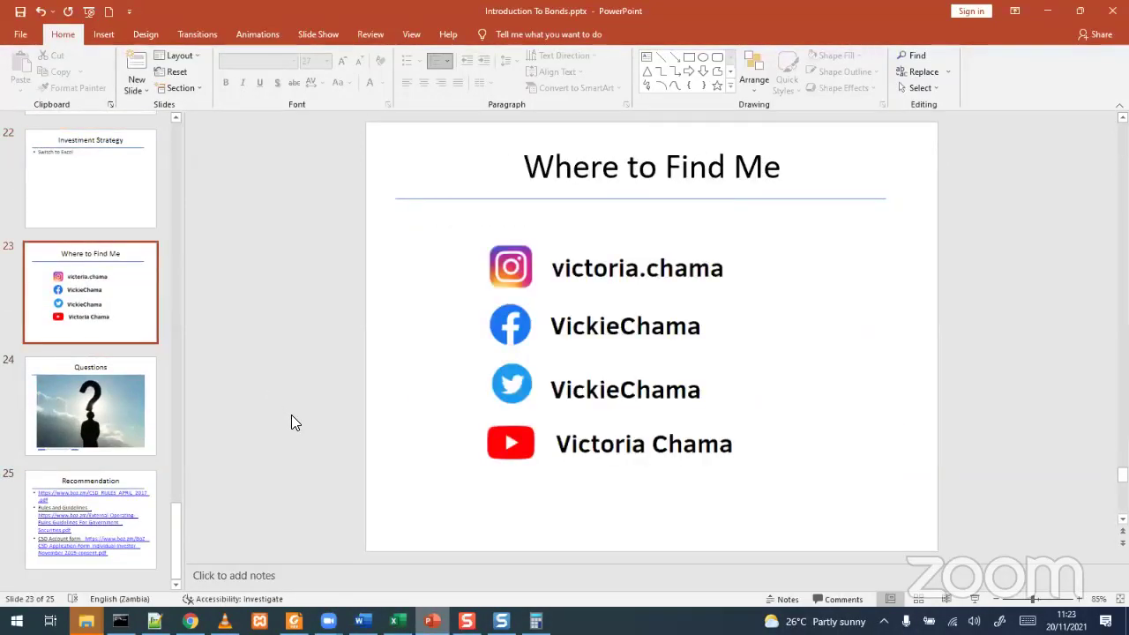